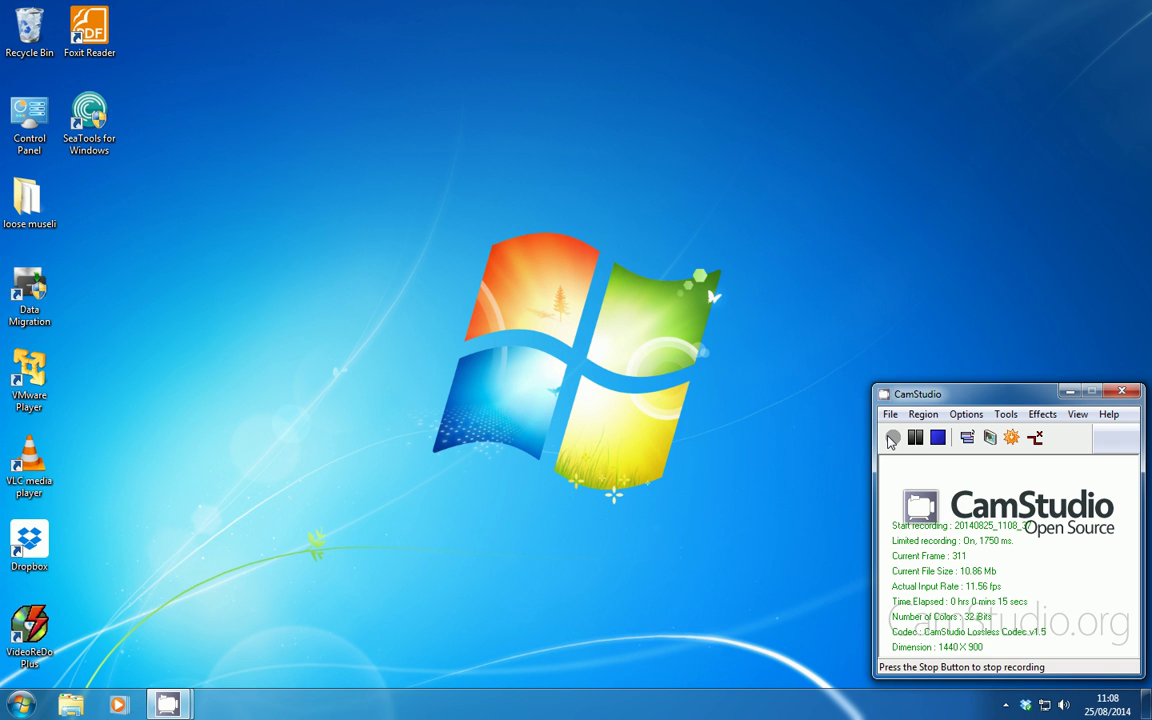
pyautogui.click(23, 704)
pyautogui.click(95, 336)
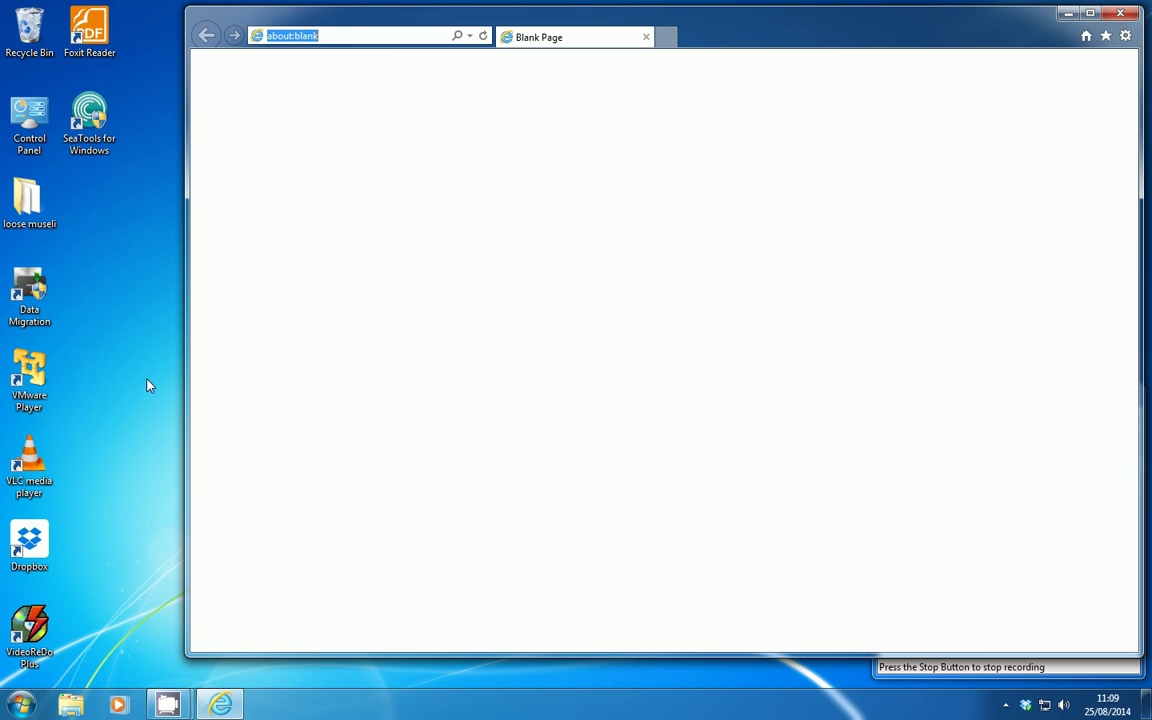
pyautogui.write('www.hp.')
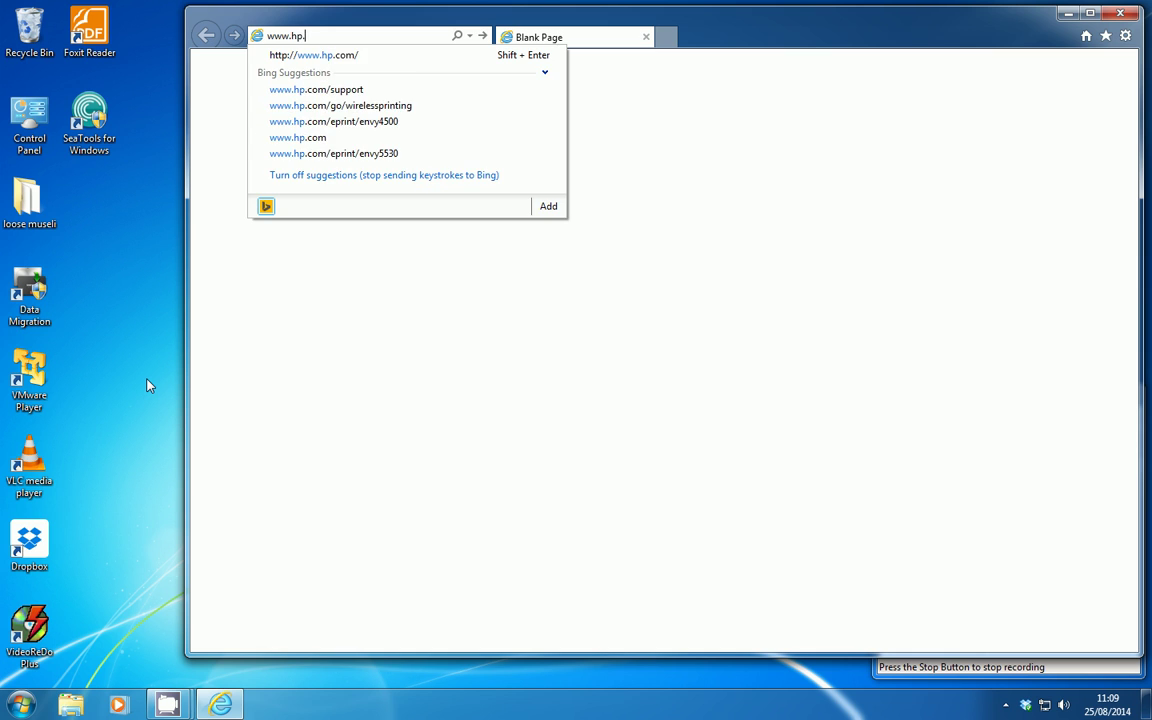
pyautogui.hotkey('shift', 'Return')
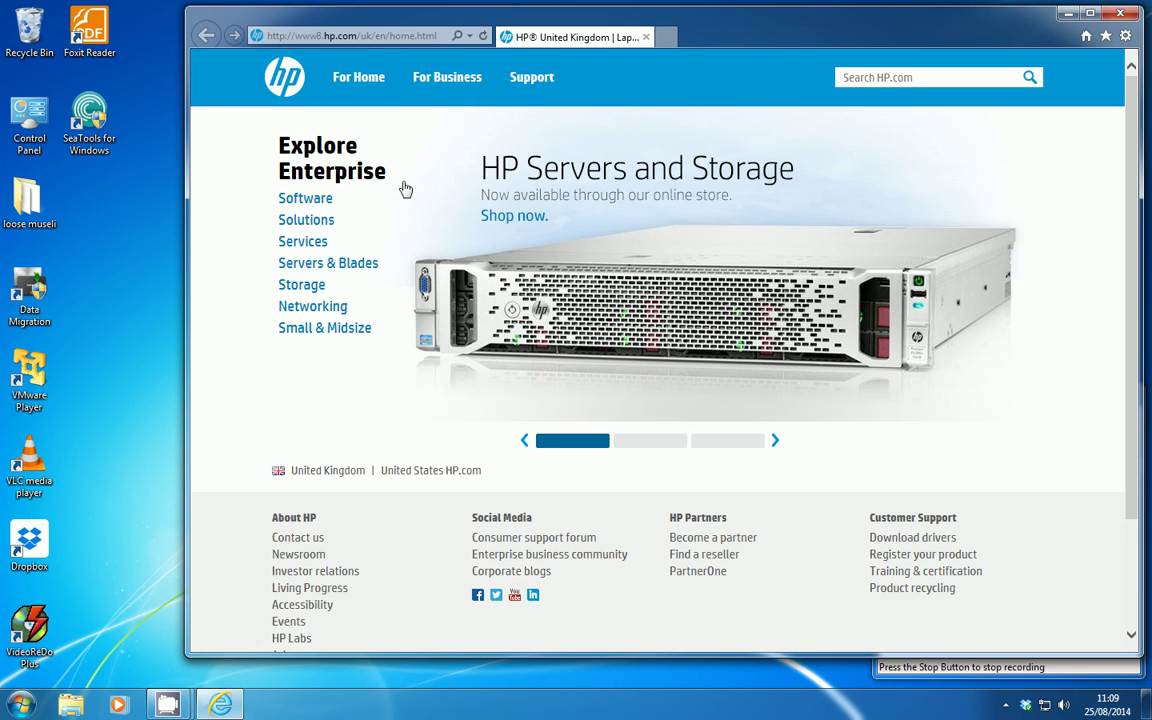
pyautogui.moveTo(531, 82)
pyautogui.click(544, 119)
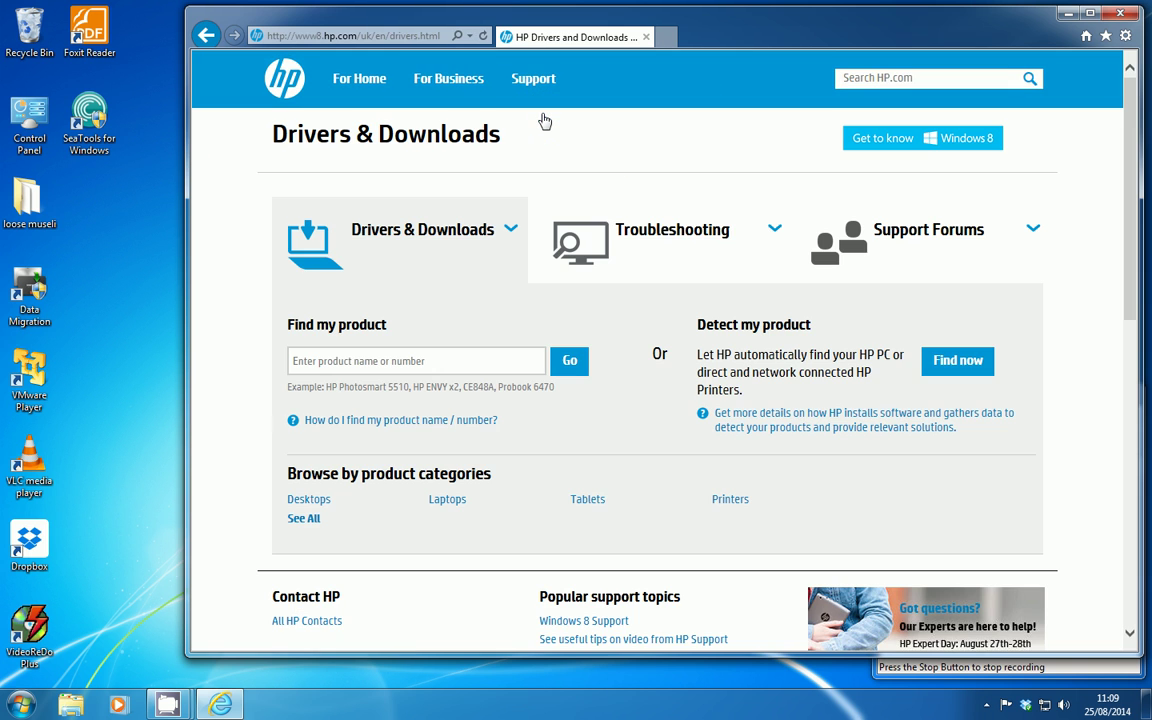
# Search for the product Scanjet 5590 and open the HP Scanjet 5590 Digital Flatbed Scanner support page
pyautogui.click(518, 358)
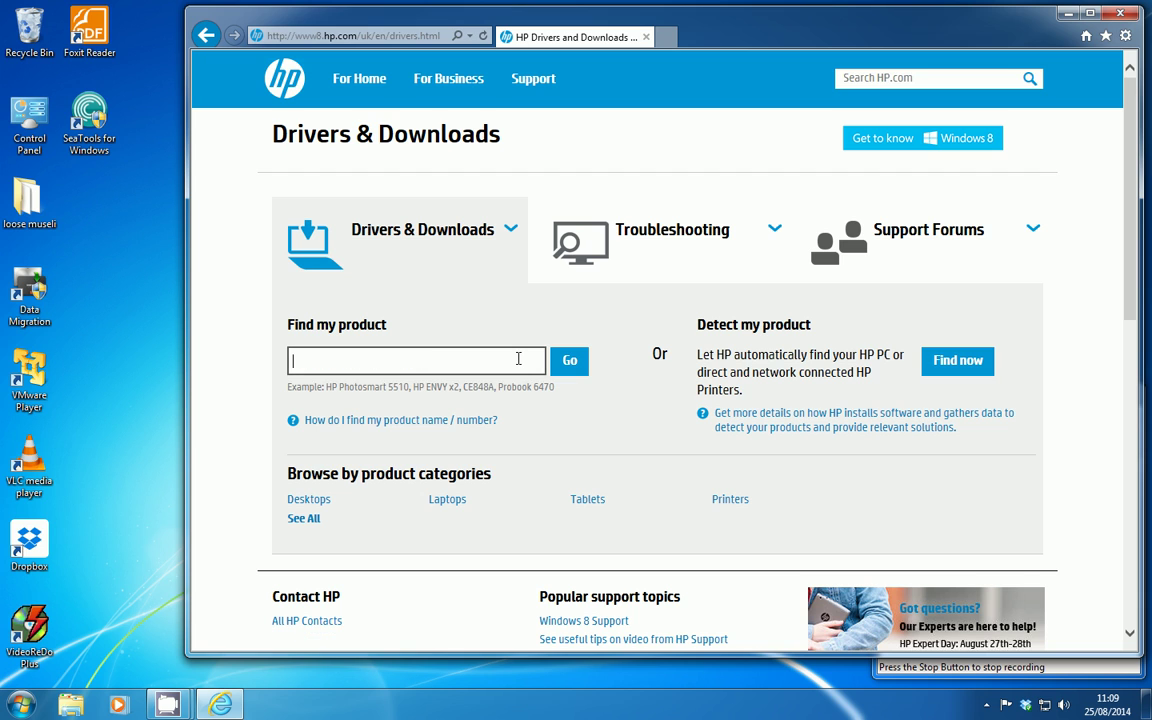
pyautogui.write('Scanjet 5590')
pyautogui.press('Return')
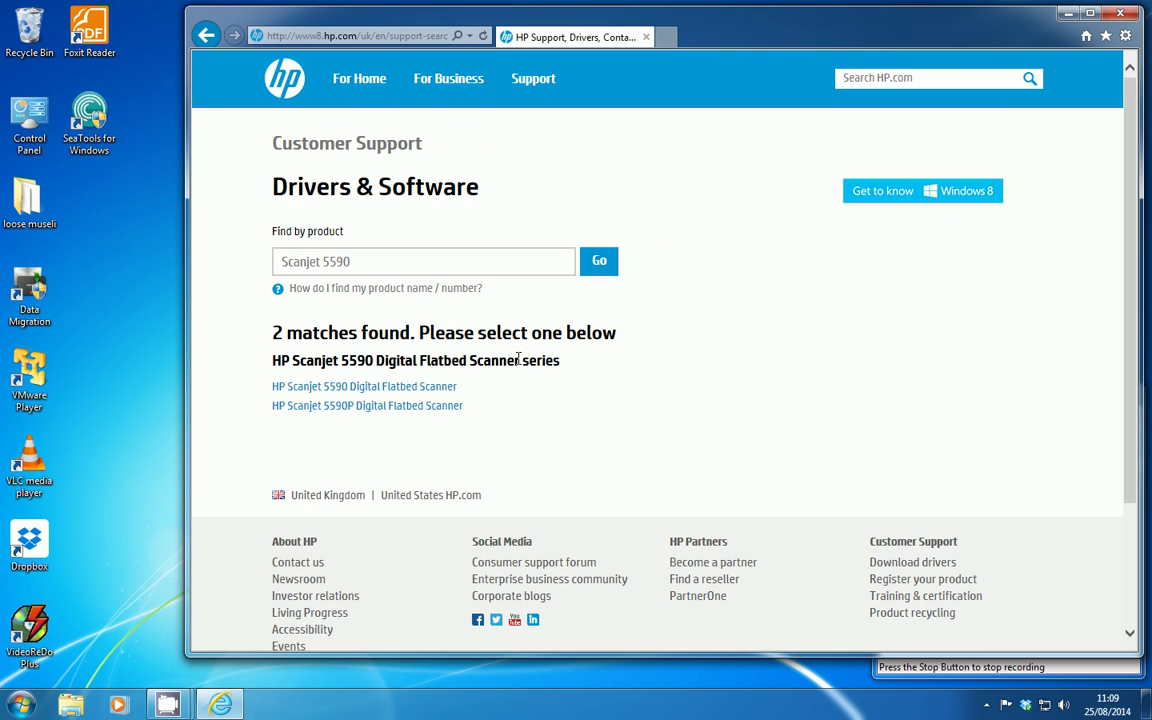
pyautogui.click(436, 390)
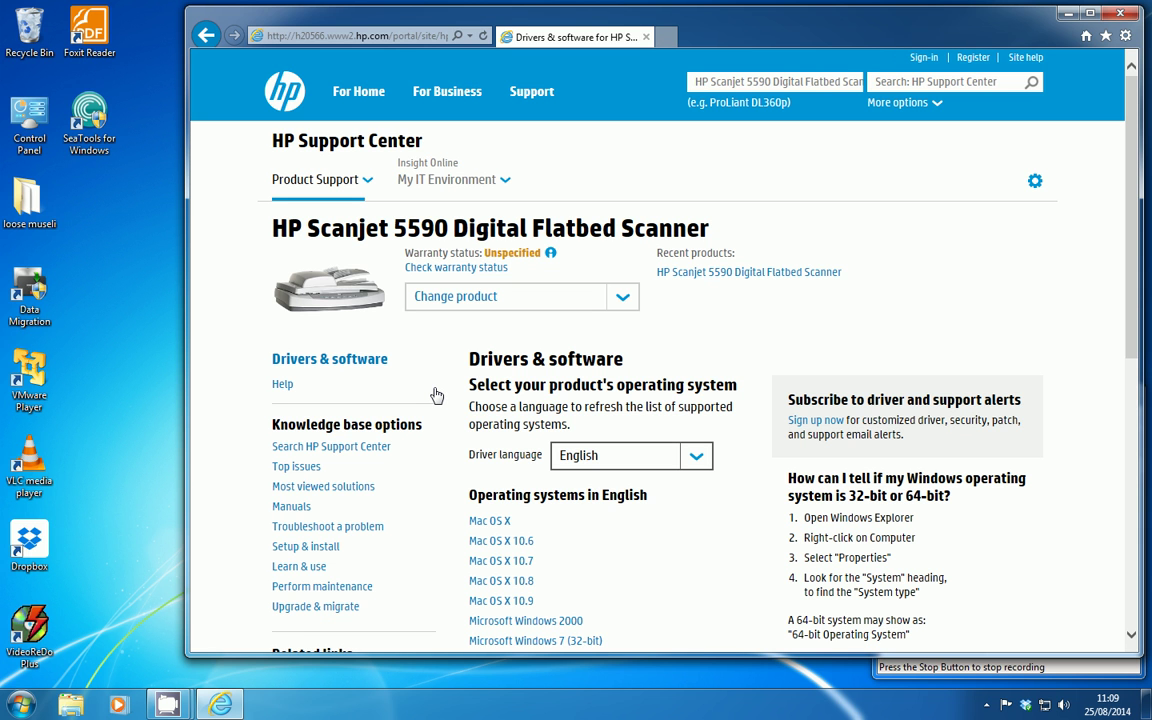
# Look up the Microsoft Windows 7 (64-bit) product installation software and check the full feature driver's release date, closing the browser when done
pyautogui.scroll(-2, 470, 398)
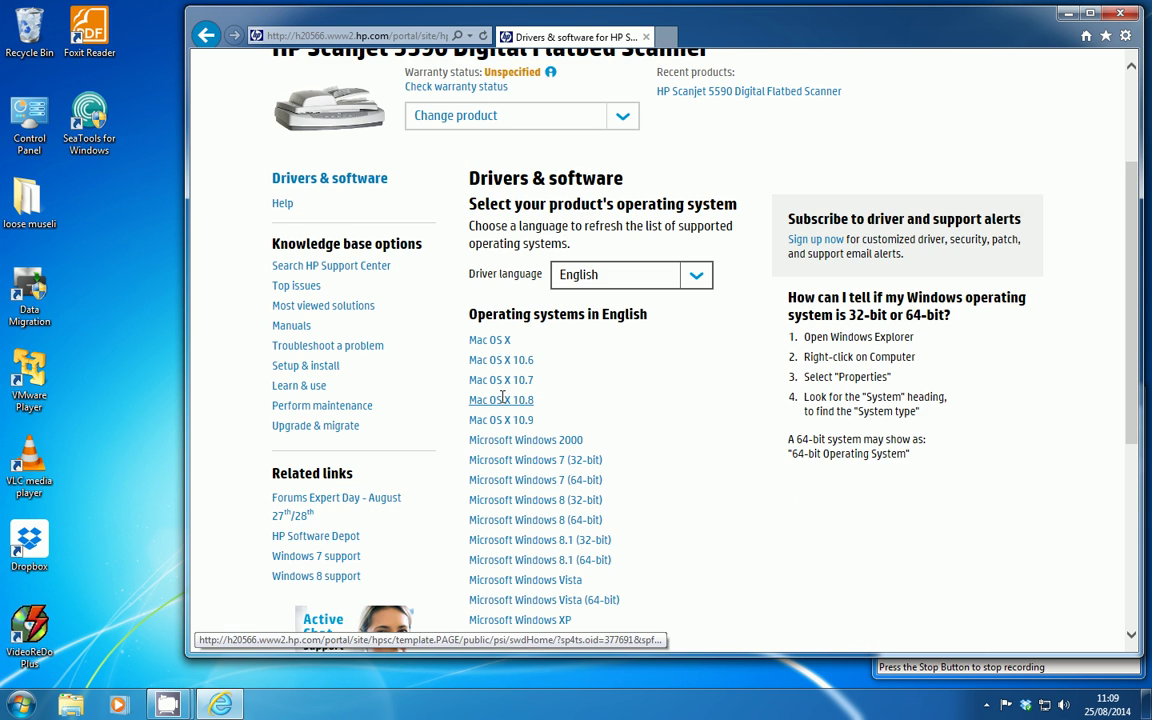
pyautogui.scroll(-1, 640, 454)
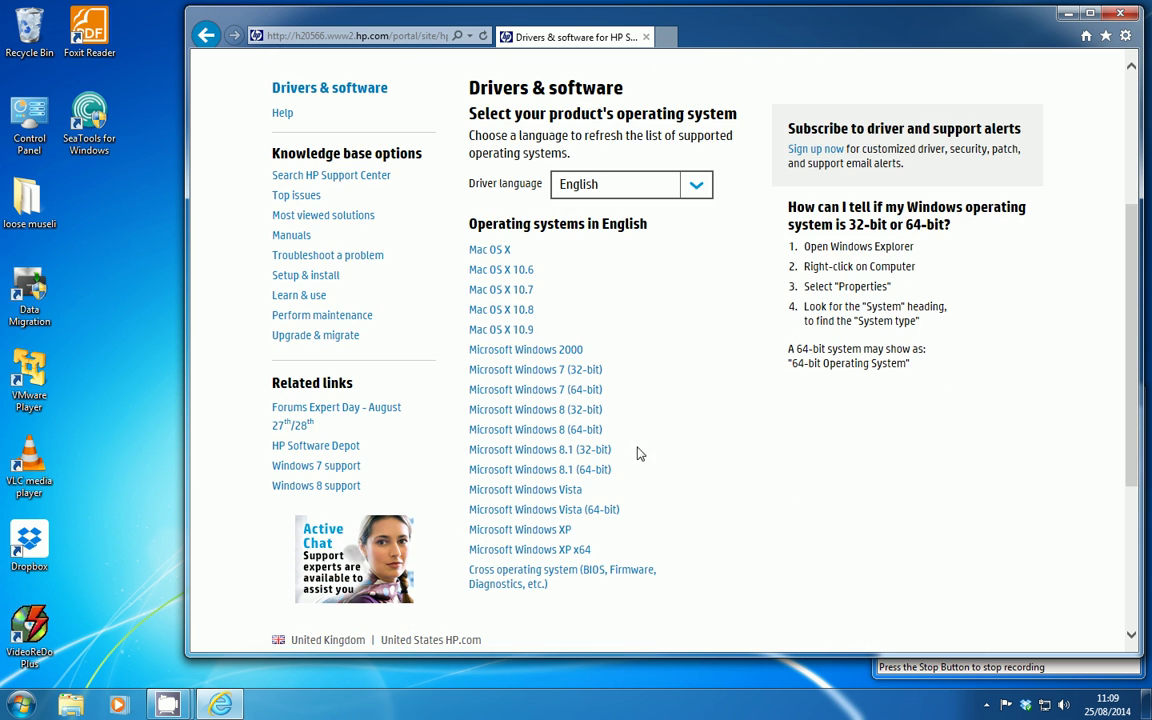
pyautogui.click(586, 394)
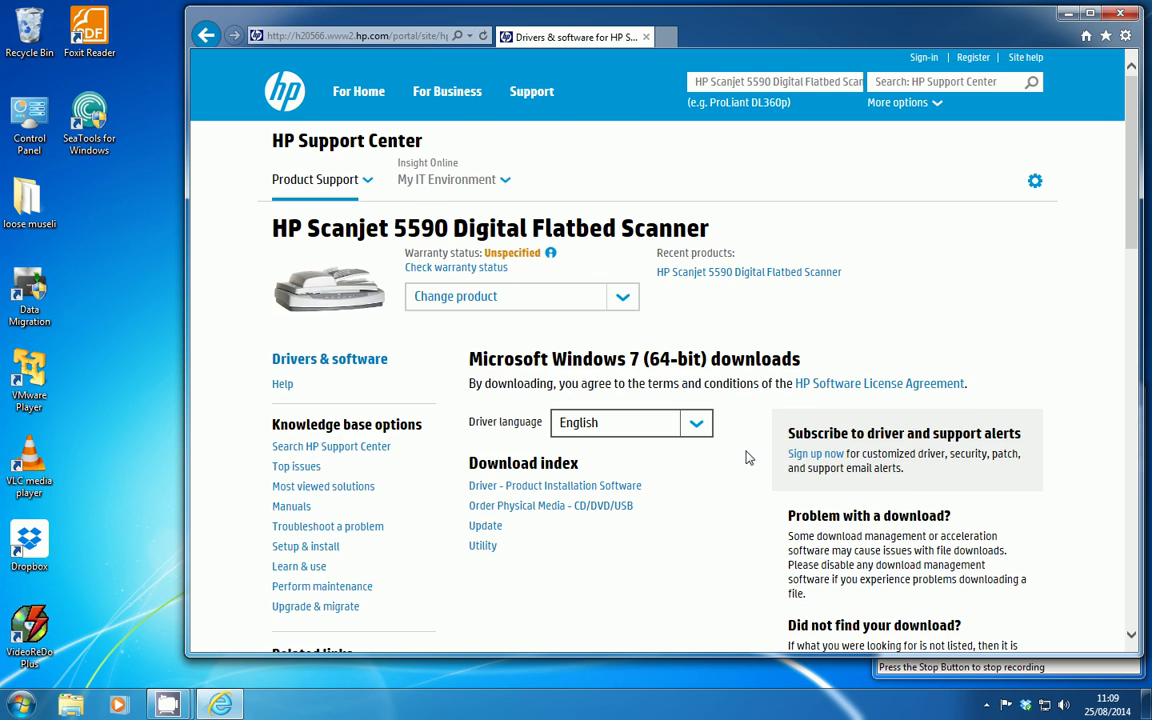
pyautogui.scroll(-1, 731, 445)
pyautogui.scroll(-1, 731, 445)
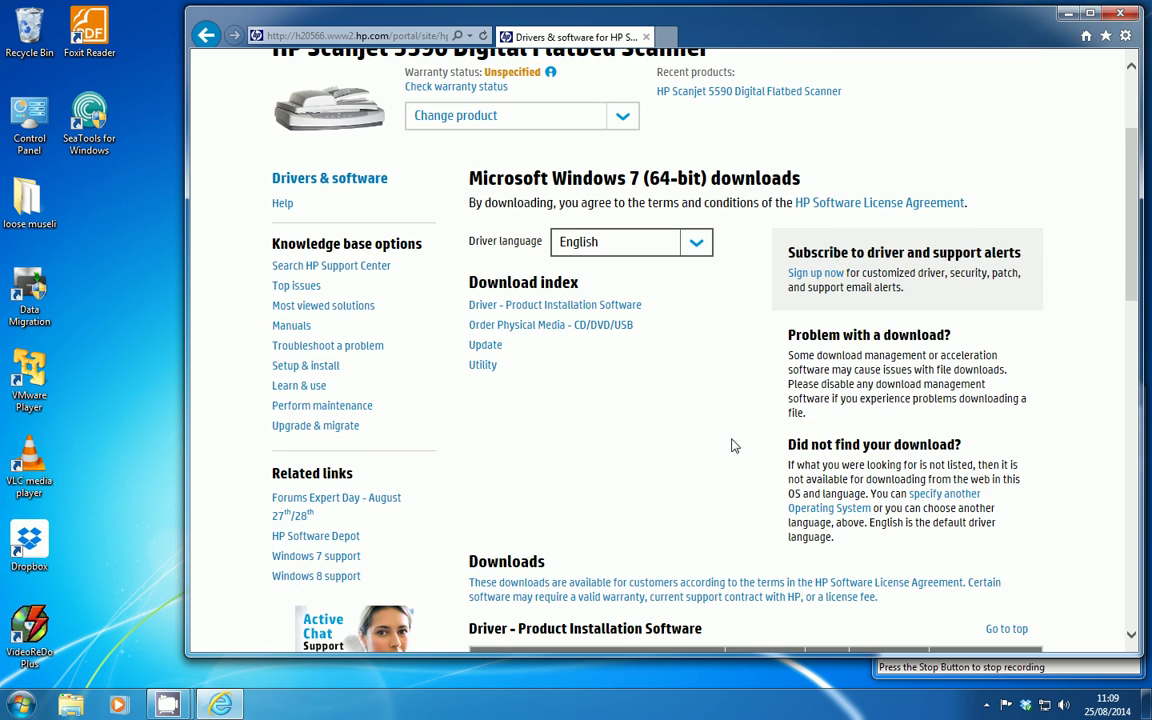
pyautogui.click(626, 307)
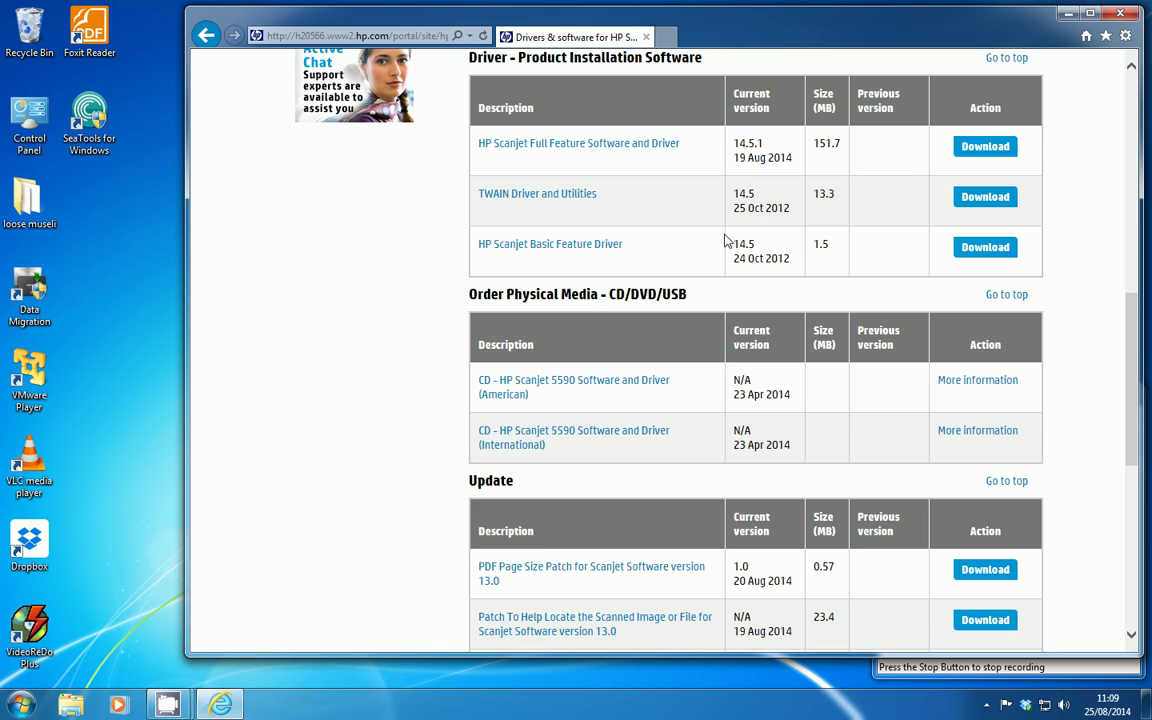
pyautogui.moveTo(793, 158); pyautogui.dragTo(736, 160)
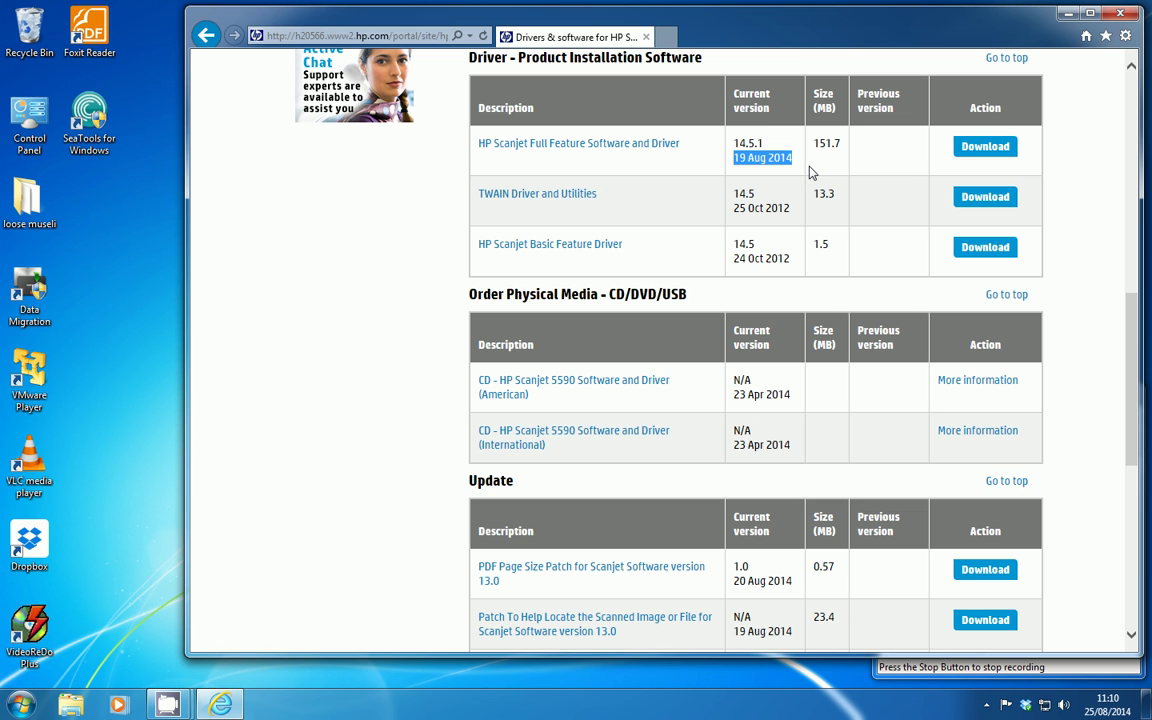
pyautogui.click(1122, 14)
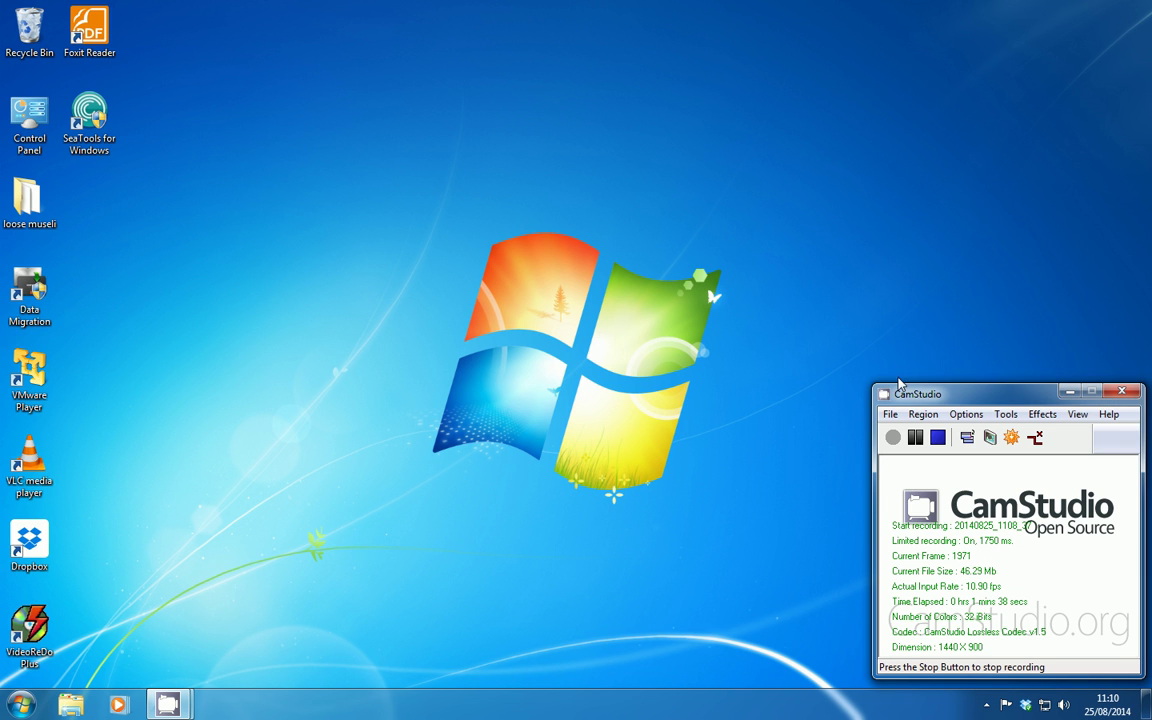
# Run the setup_full_5590_14-5 installer from the Downloads folder and close the crashed Macromedia Projector program
pyautogui.click(10, 705)
pyautogui.click(310, 378)
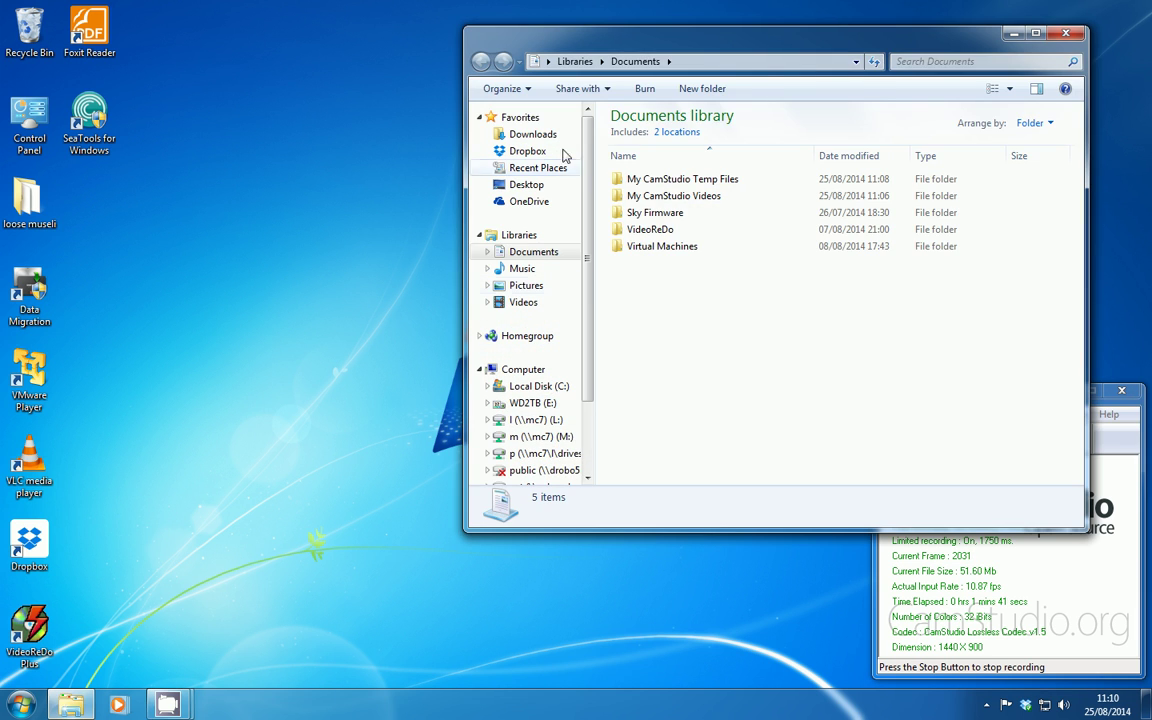
pyautogui.click(530, 134)
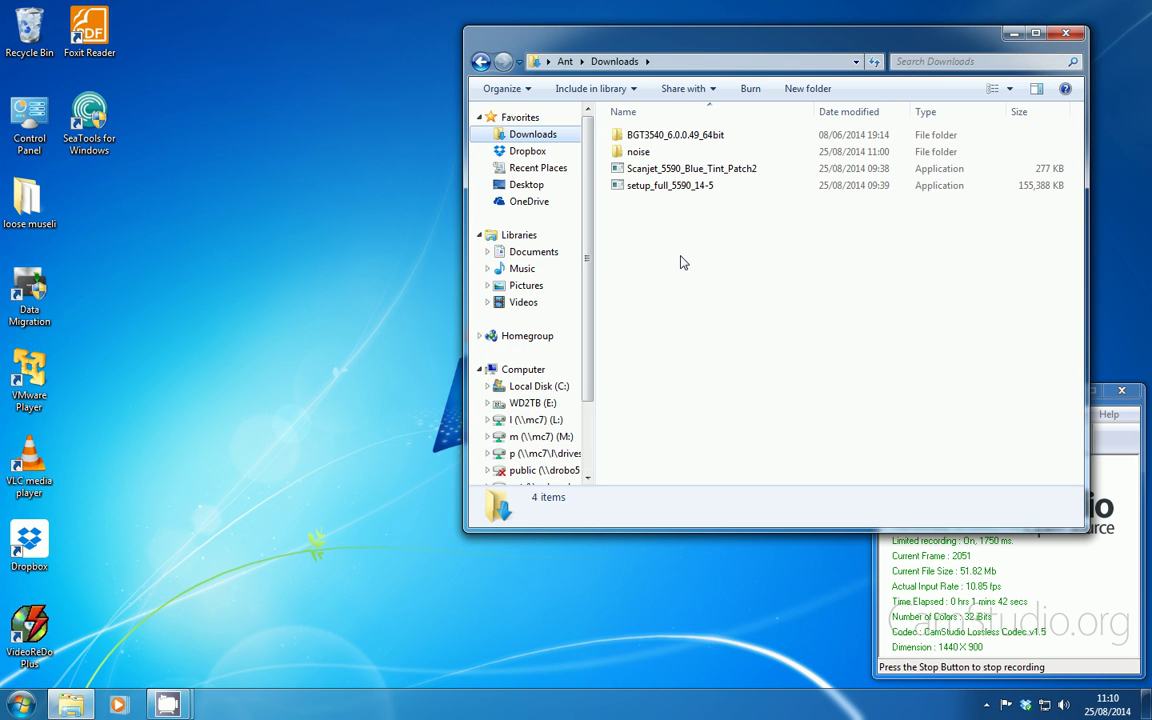
pyautogui.doubleClick(707, 187)
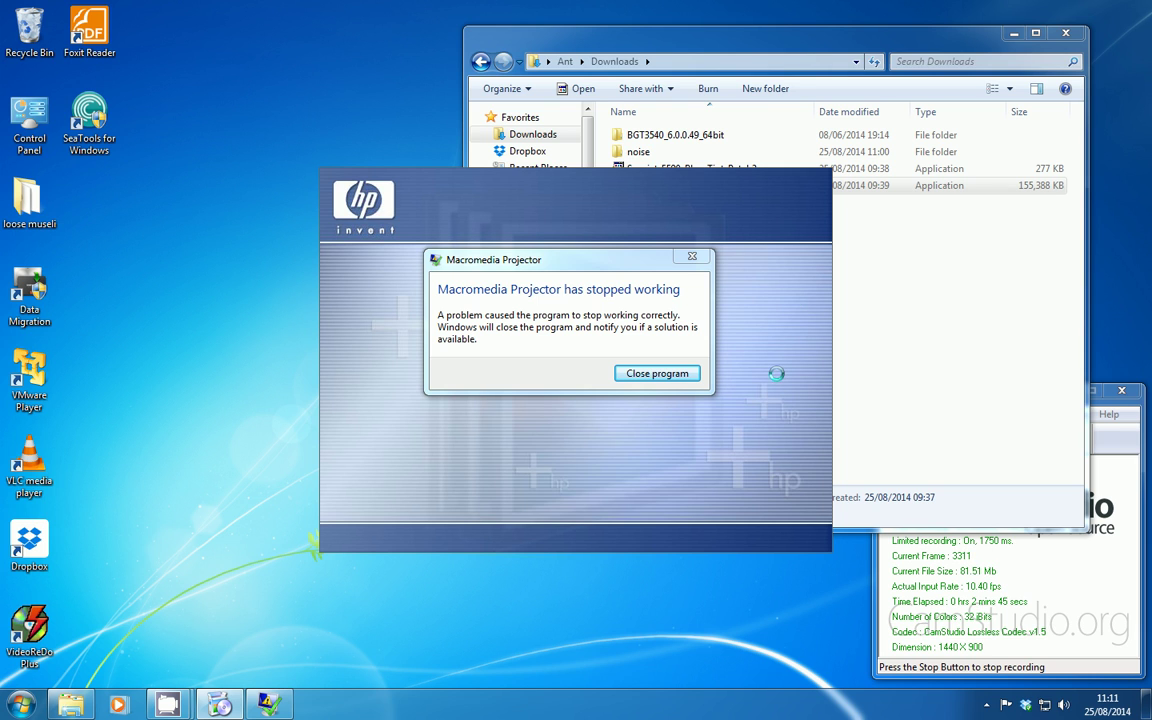
pyautogui.click(657, 373)
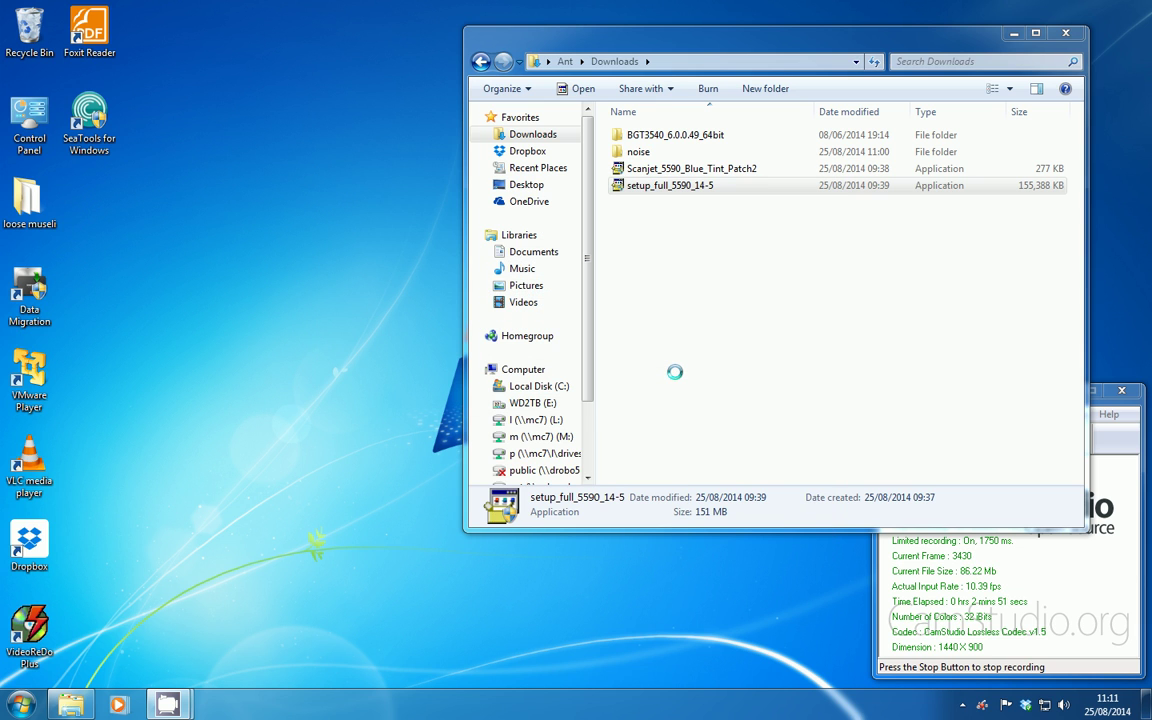
# Troubleshoot compatibility of setup_full_5590_14-5 as a program that worked in earlier Windows versions, choosing Windows 95
pyautogui.rightClick(689, 187)
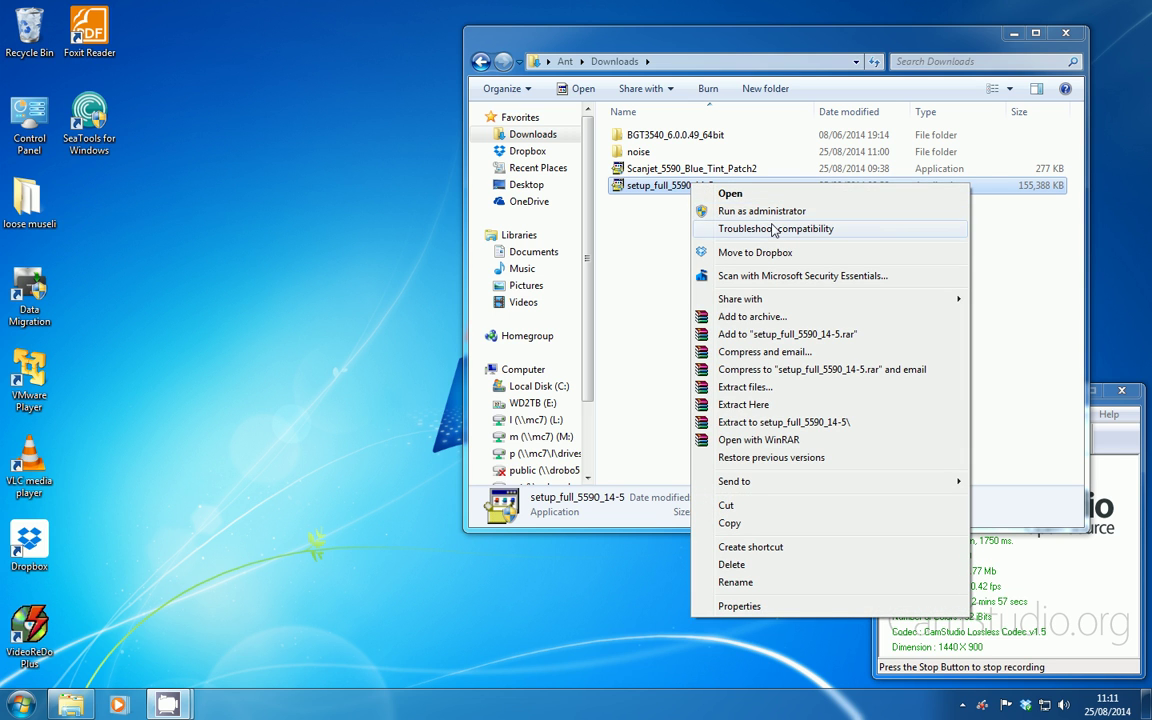
pyautogui.click(770, 229)
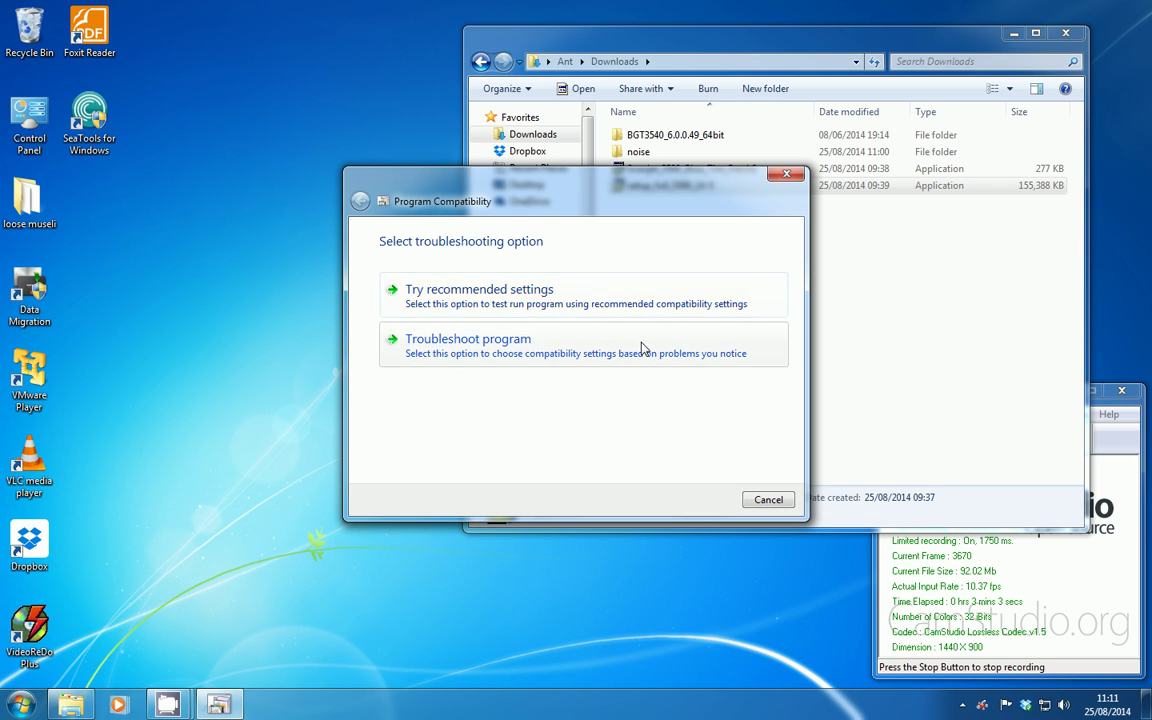
pyautogui.click(642, 347)
pyautogui.click(385, 290)
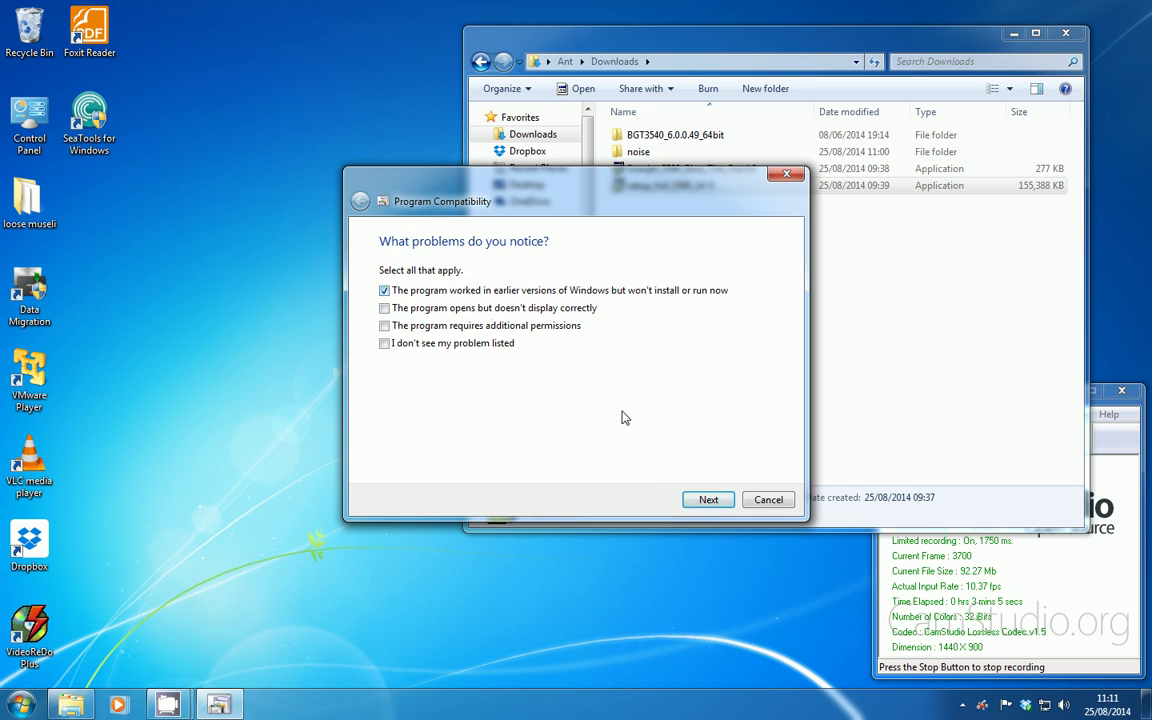
pyautogui.click(699, 499)
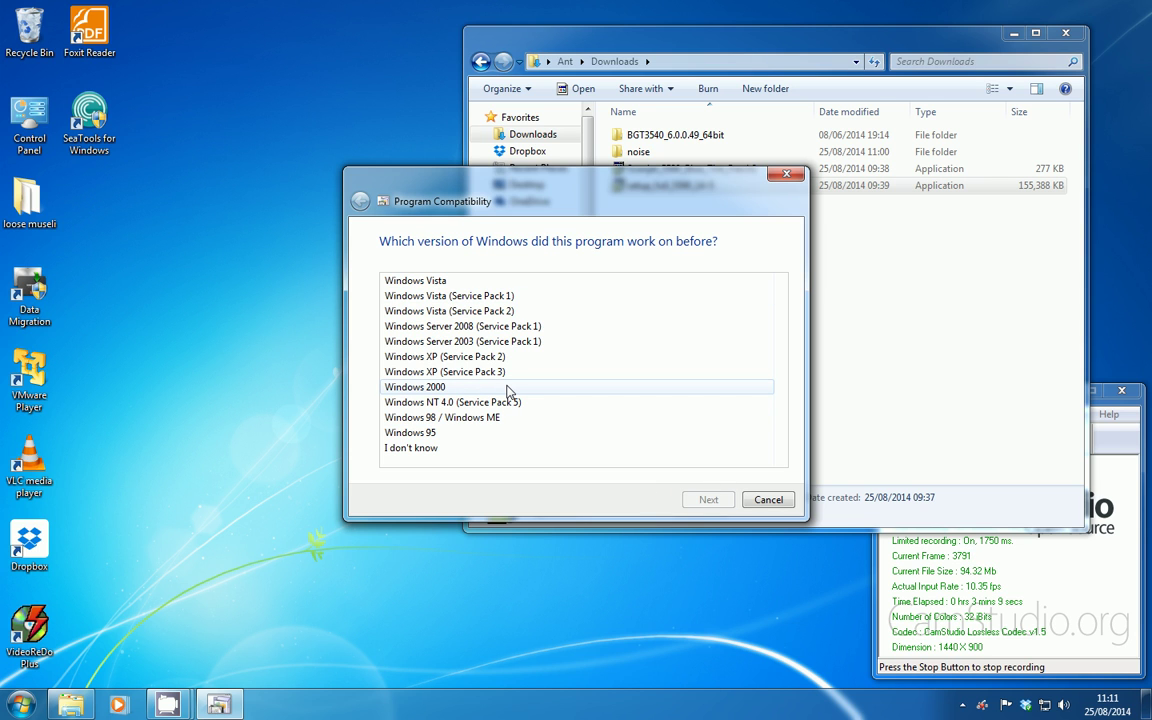
pyautogui.click(484, 434)
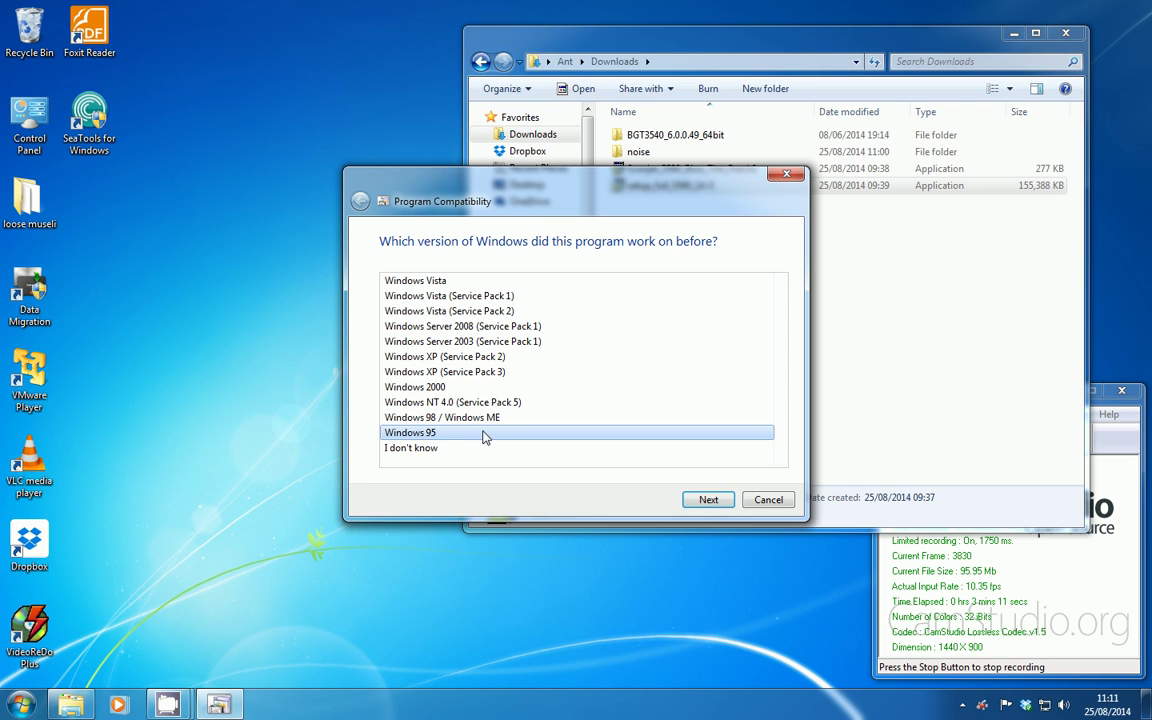
pyautogui.click(707, 499)
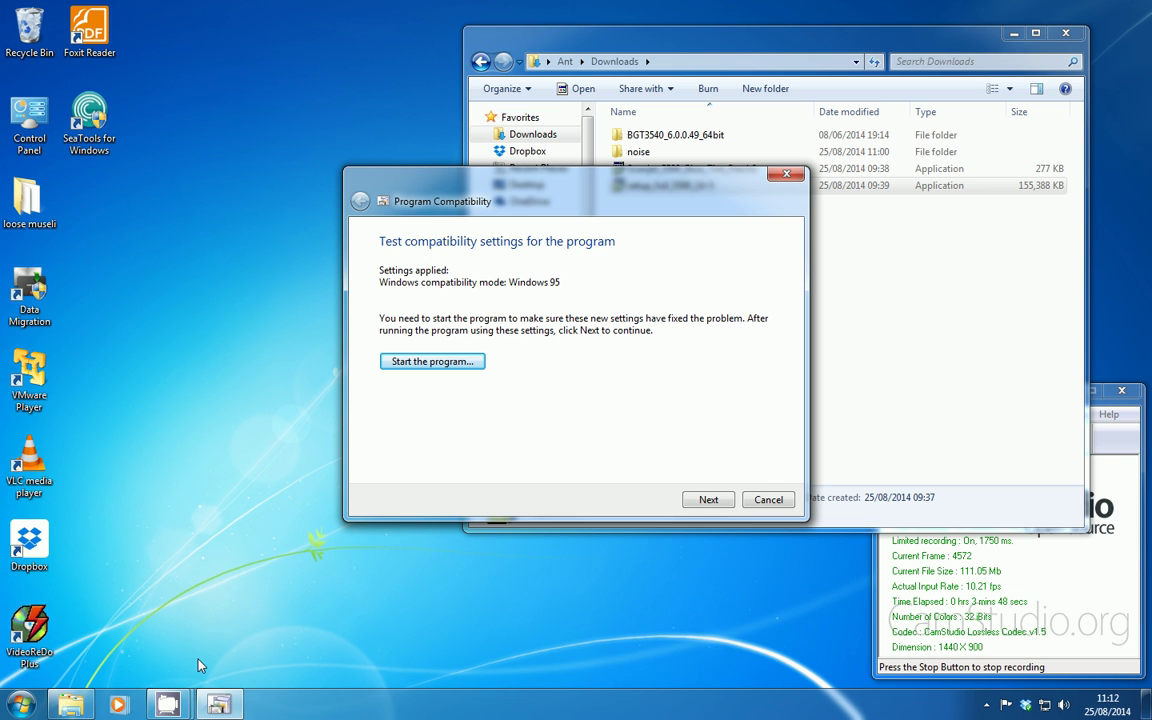
# Move the Program Compatibility and Downloads windows apart to uncover the setup_full_5590_14-5 file
pyautogui.moveTo(217, 707)
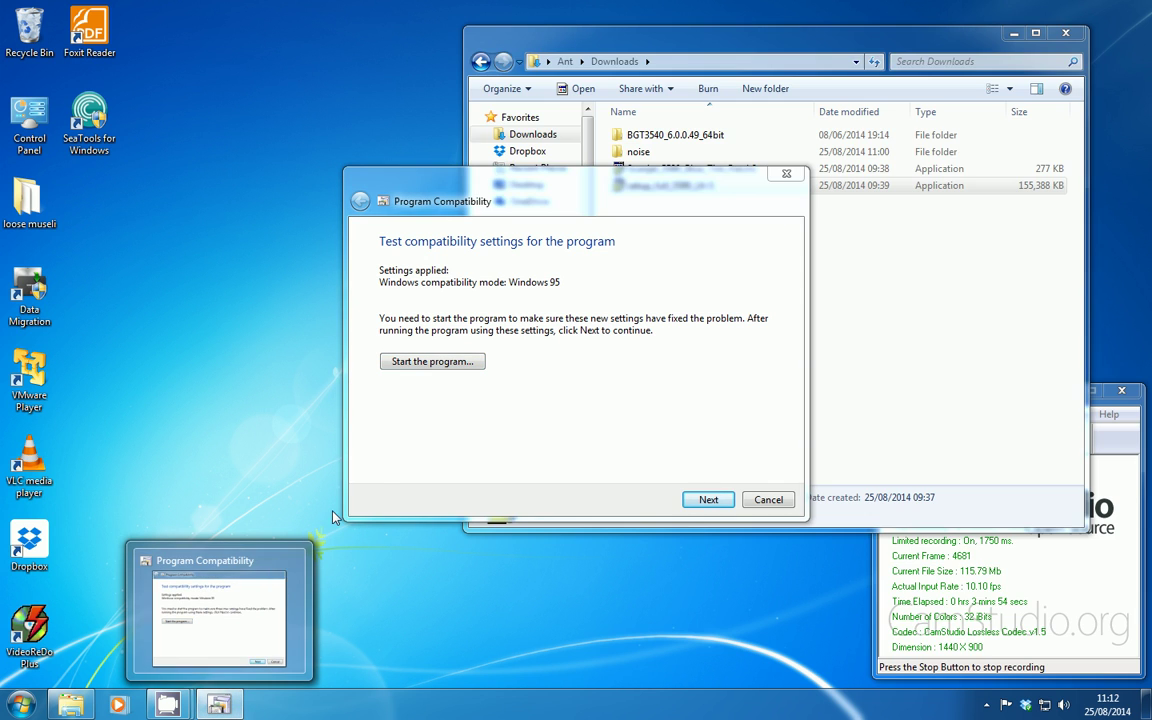
pyautogui.click(411, 473)
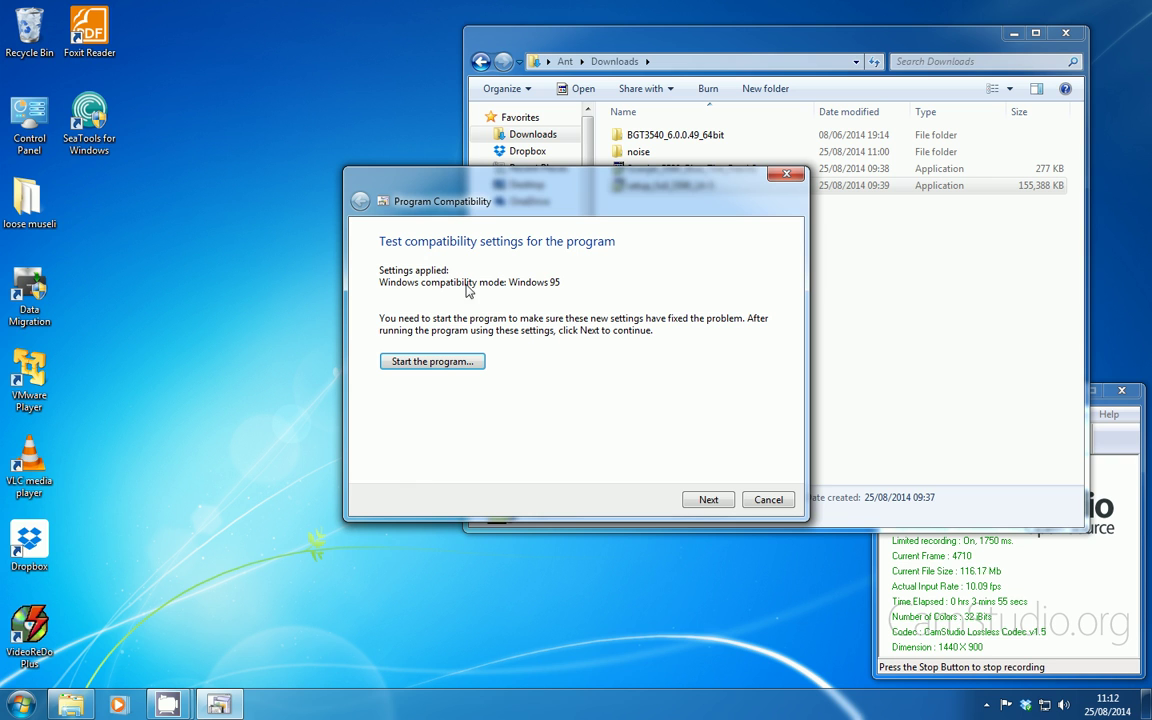
pyautogui.moveTo(527, 193); pyautogui.dragTo(529, 258)
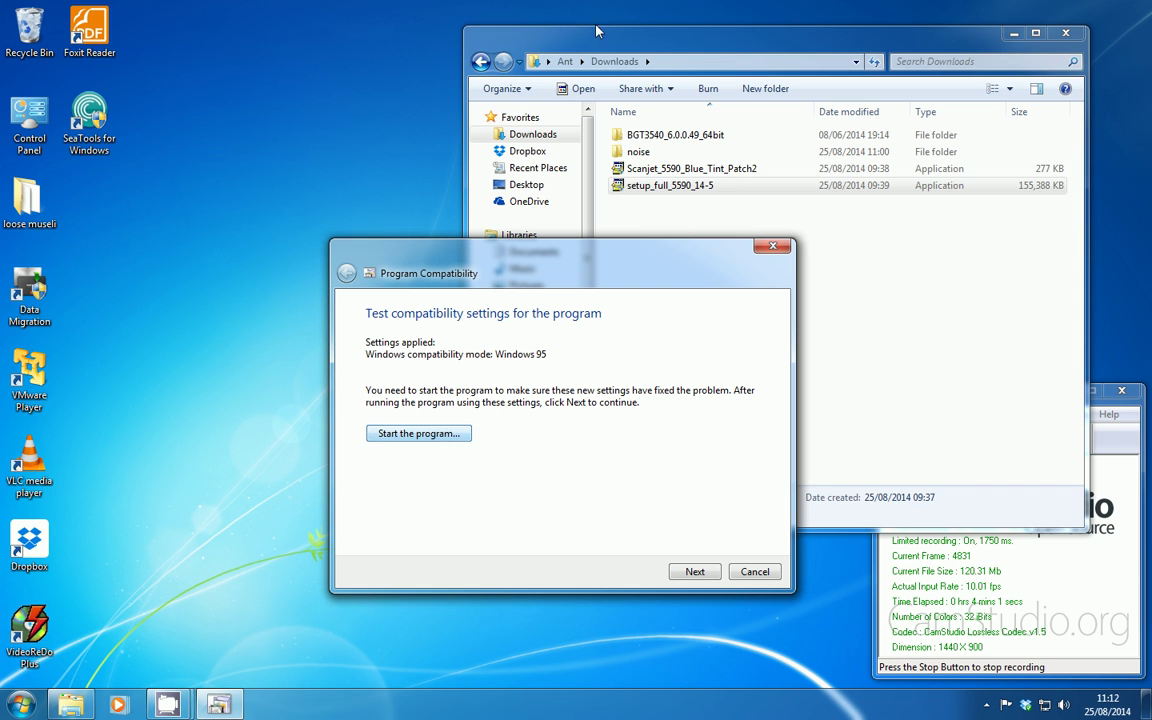
pyautogui.moveTo(563, 40); pyautogui.dragTo(584, 24)
pyautogui.click(440, 262)
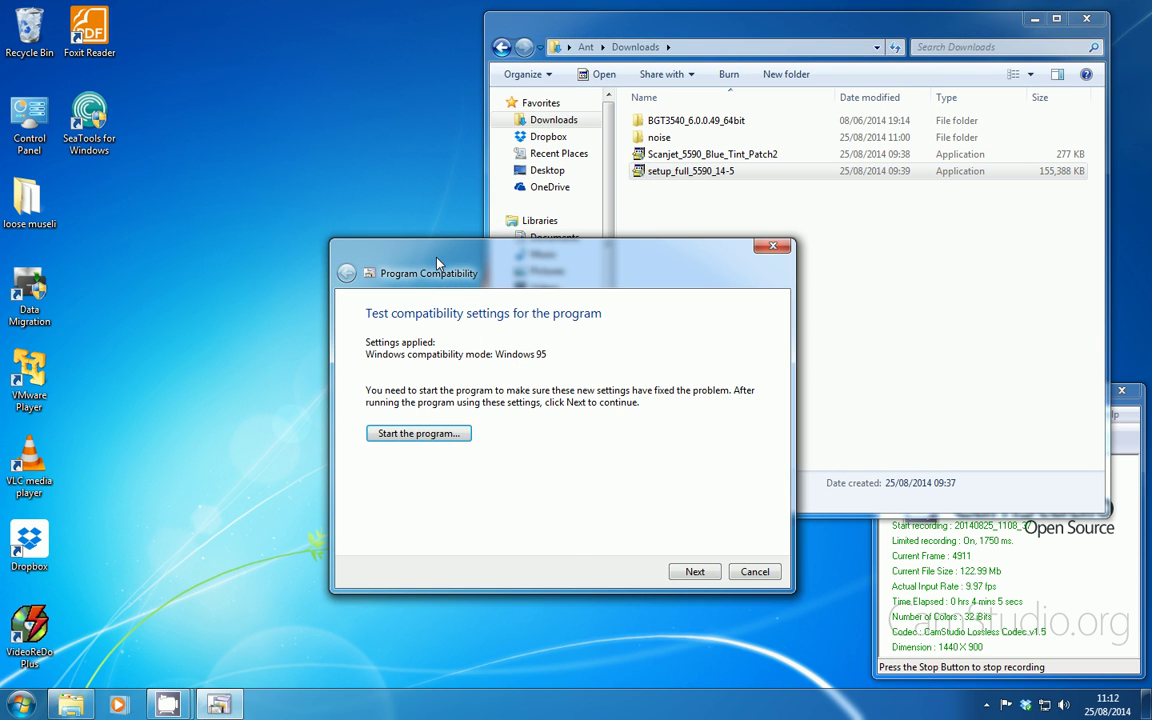
# Retry the compatibility troubleshooting with different settings, again reporting that the program worked in earlier versions of Windows
pyautogui.click(693, 571)
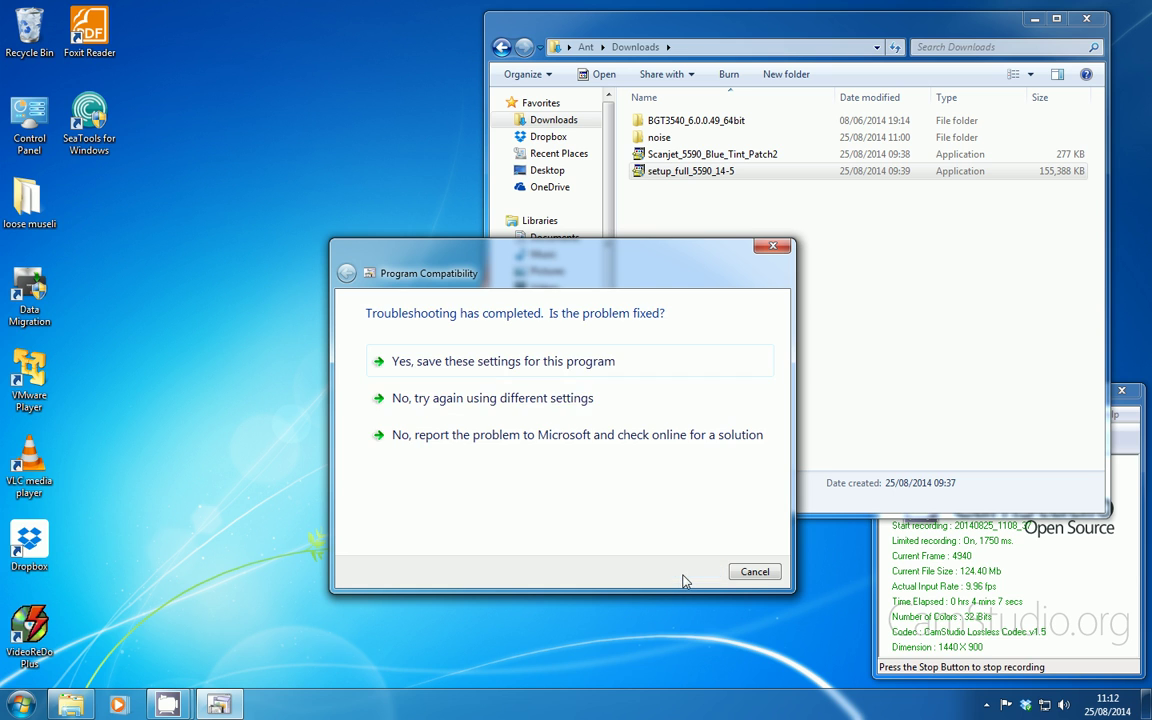
pyautogui.click(598, 401)
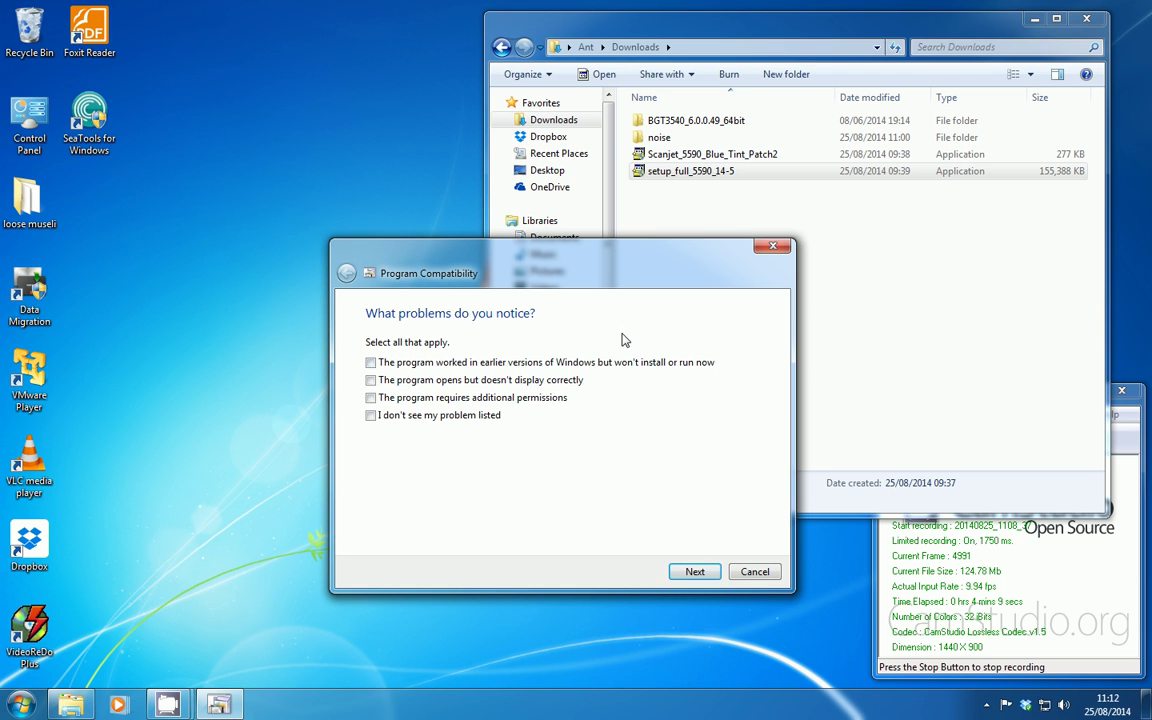
pyautogui.click(617, 365)
pyautogui.click(694, 571)
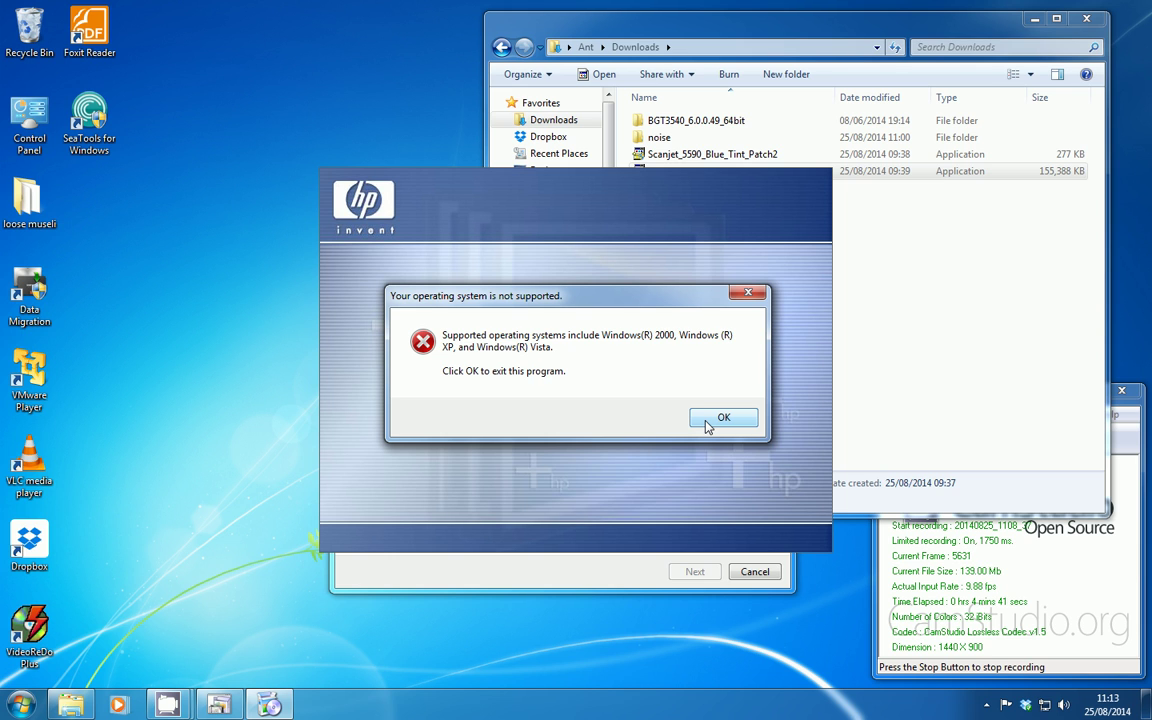
# Exit the HP installer from its unsupported operating system message and cancel the compatibility troubleshooting
pyautogui.moveTo(666, 304); pyautogui.dragTo(685, 370)
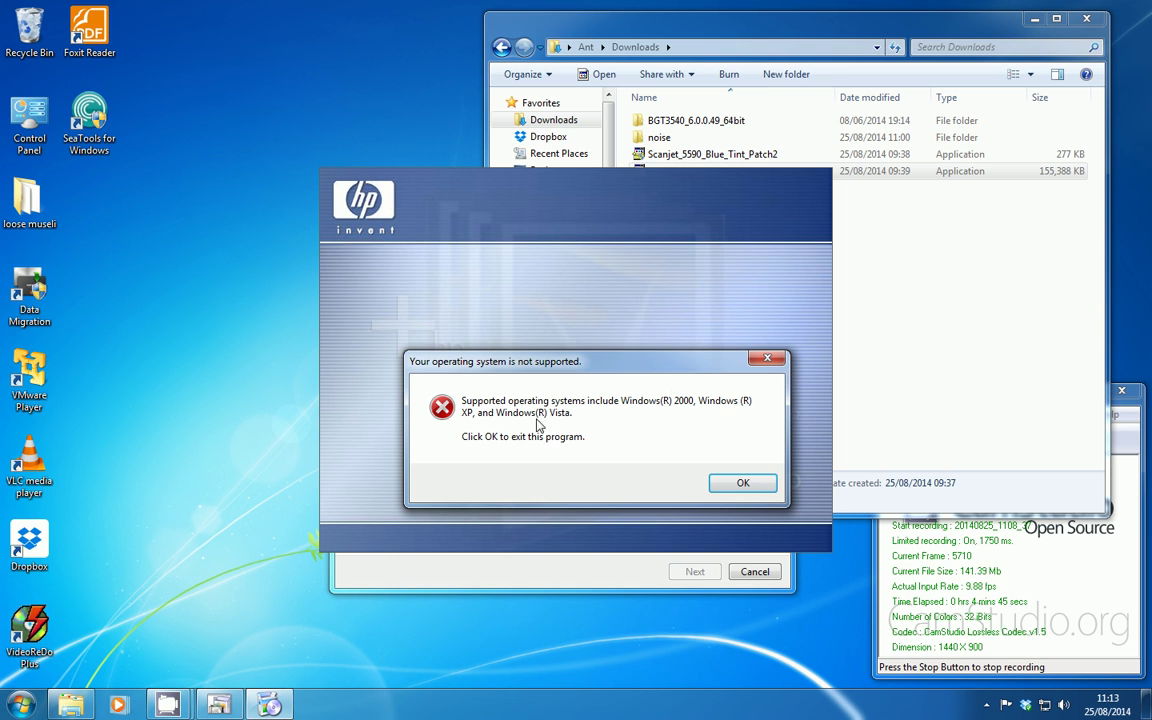
pyautogui.click(720, 490)
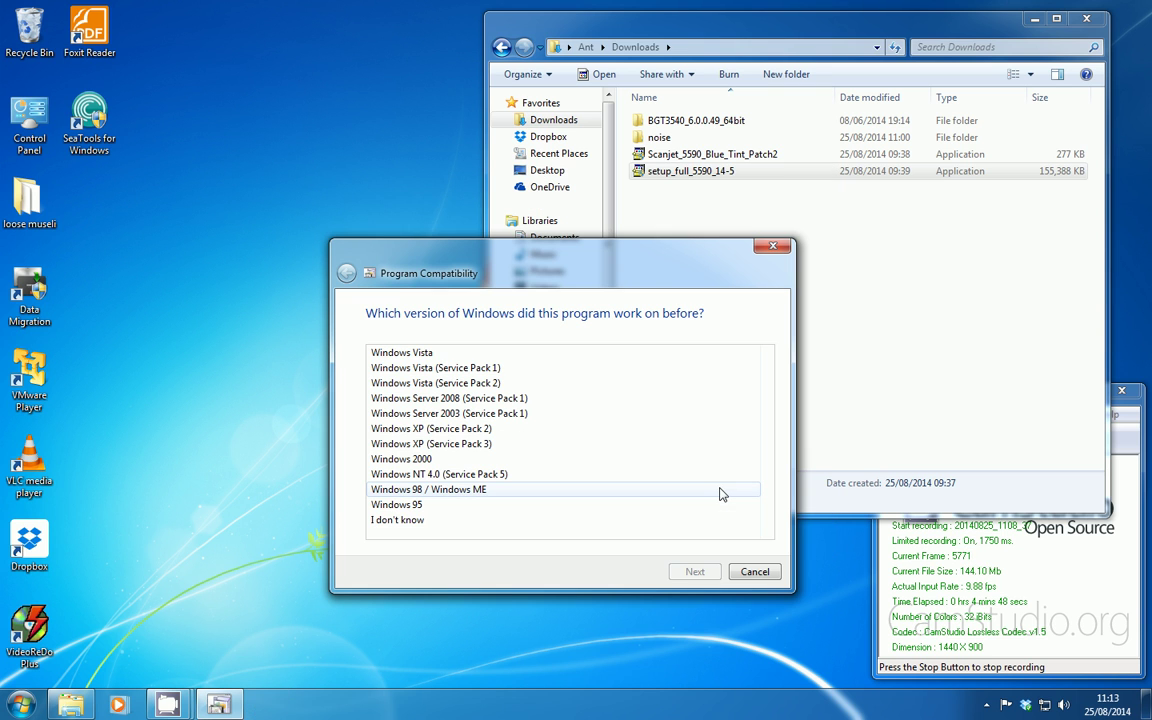
pyautogui.click(752, 575)
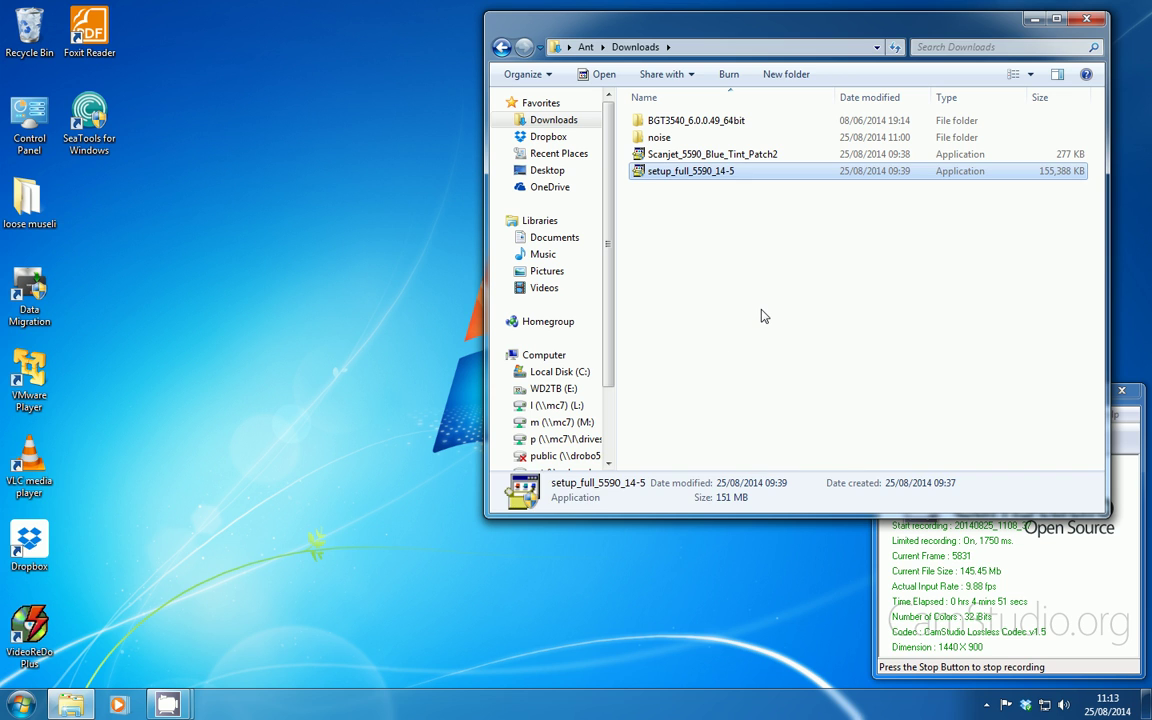
pyautogui.click(763, 316)
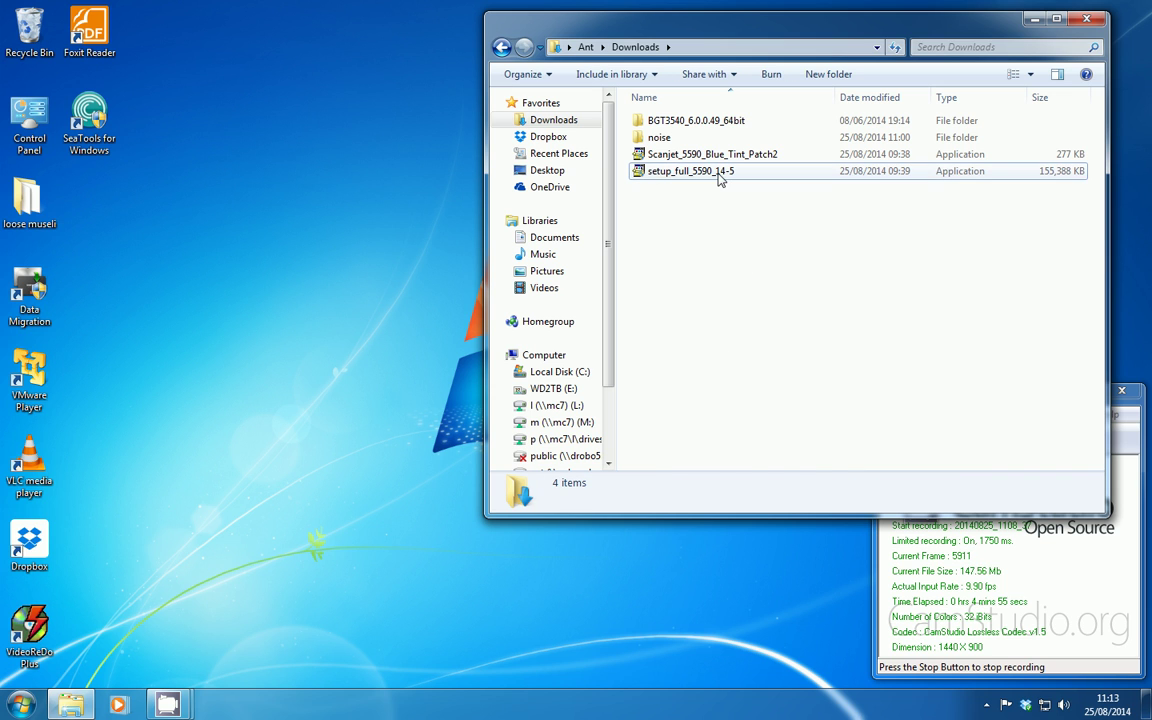
pyautogui.click(758, 171)
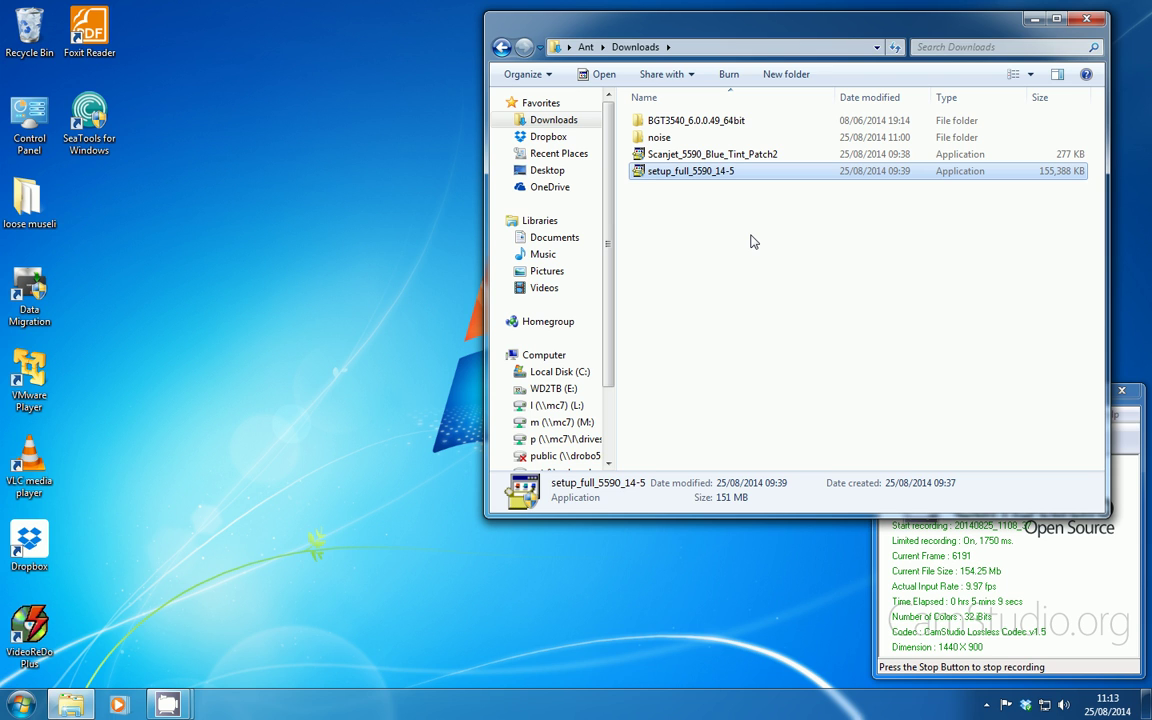
pyautogui.doubleClick(731, 172)
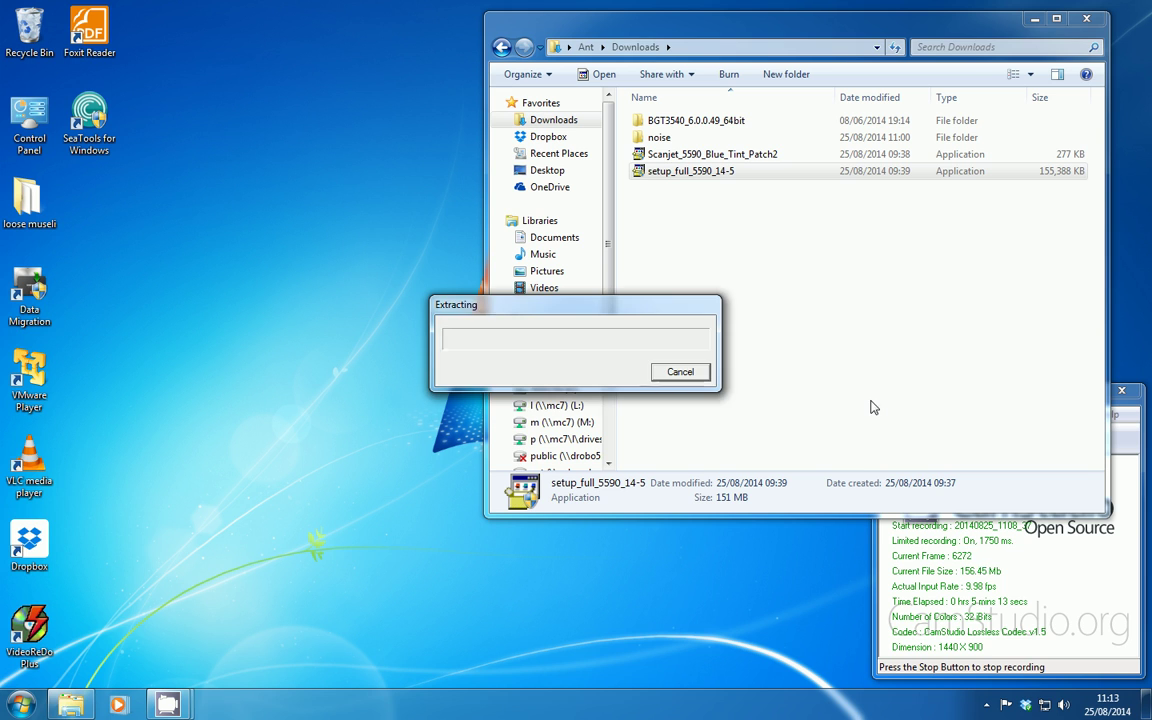
pyautogui.click(681, 372)
pyautogui.click(535, 398)
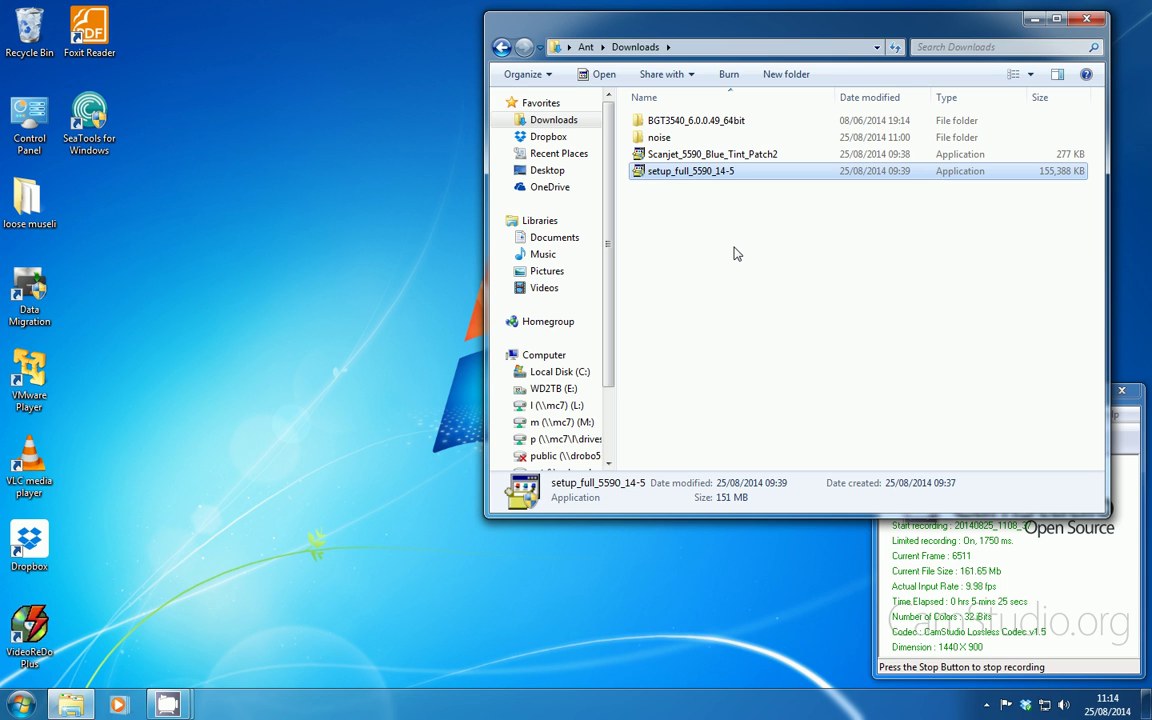
# Extract setup_full_5590_14-5 with WinRAR into its own subfolder, then open that folder and make the window taller
pyautogui.rightClick(729, 177)
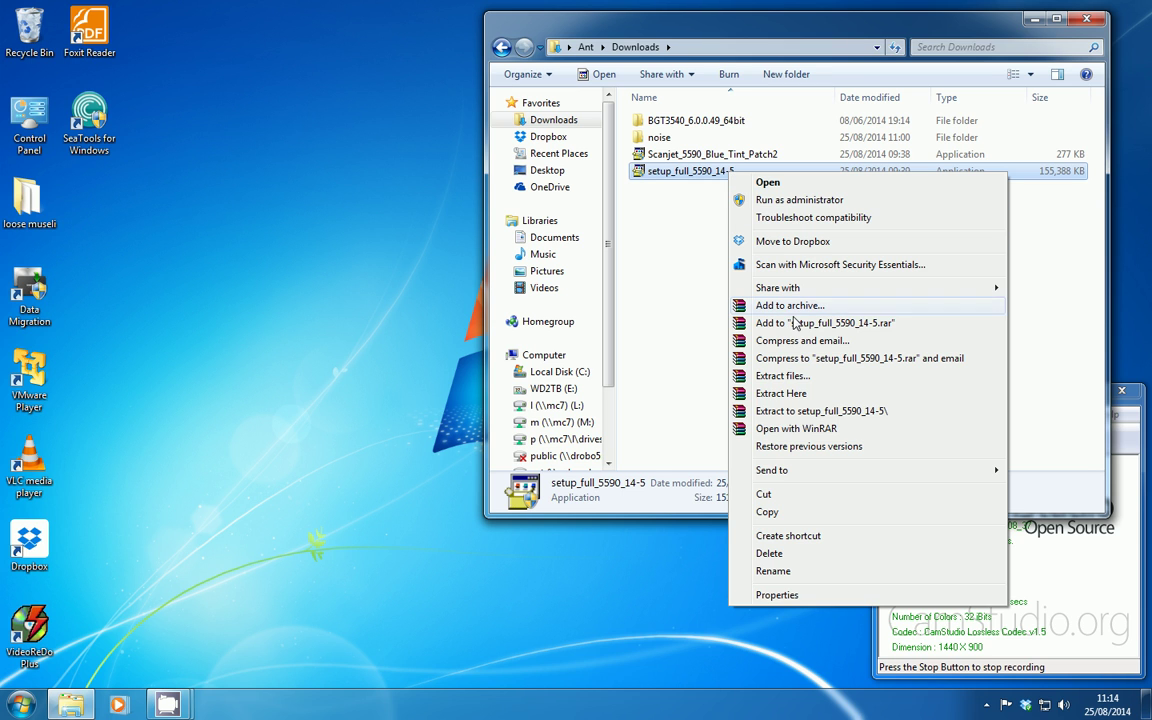
pyautogui.click(848, 411)
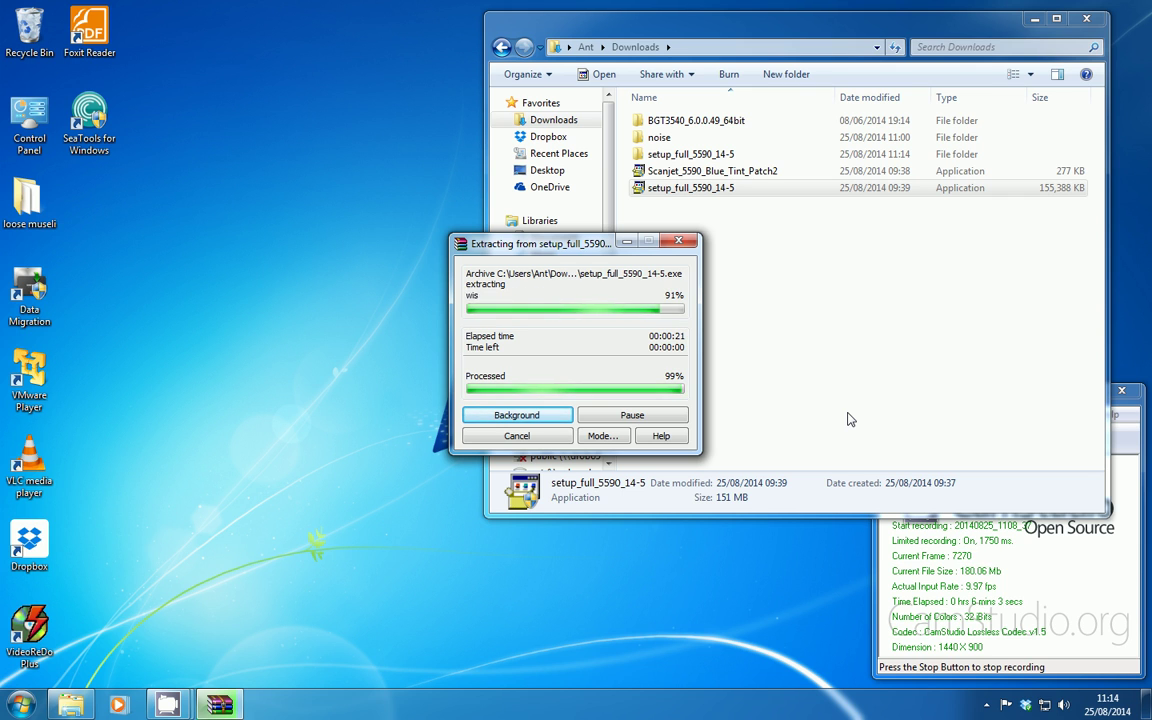
pyautogui.doubleClick(724, 156)
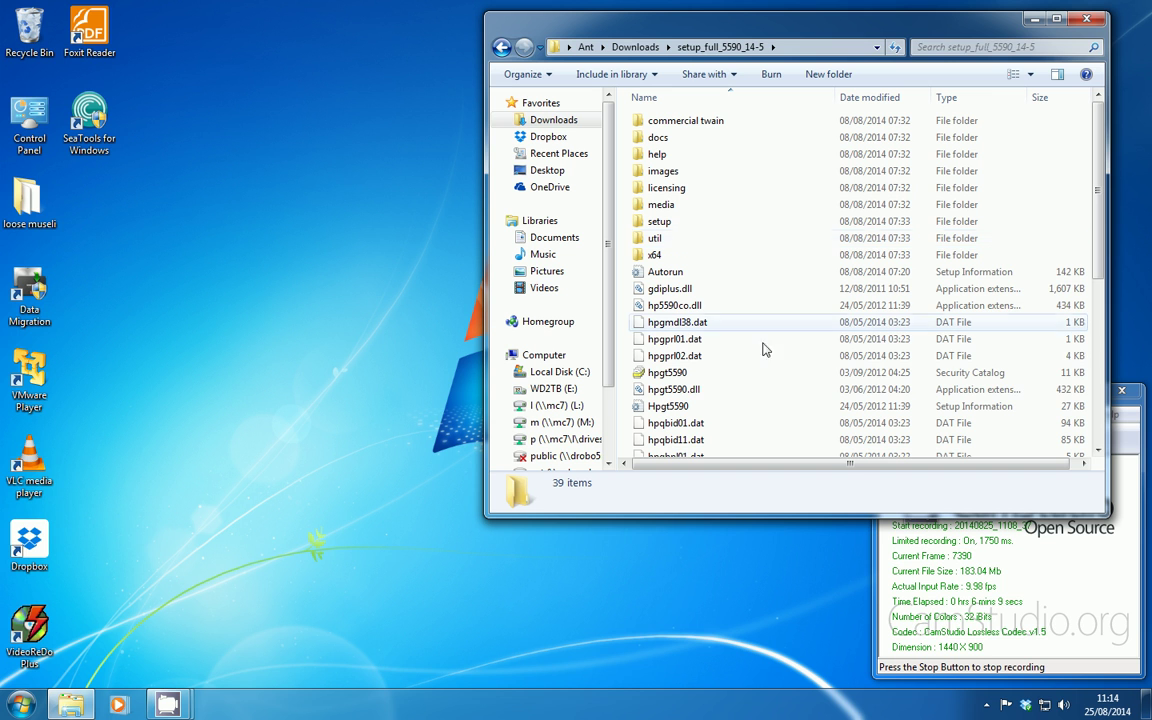
pyautogui.moveTo(777, 517); pyautogui.dragTo(777, 677)
# Try running the extracted Setup application, closing Macromedia Projector when it stops working
pyautogui.scroll(-3, 810, 437)
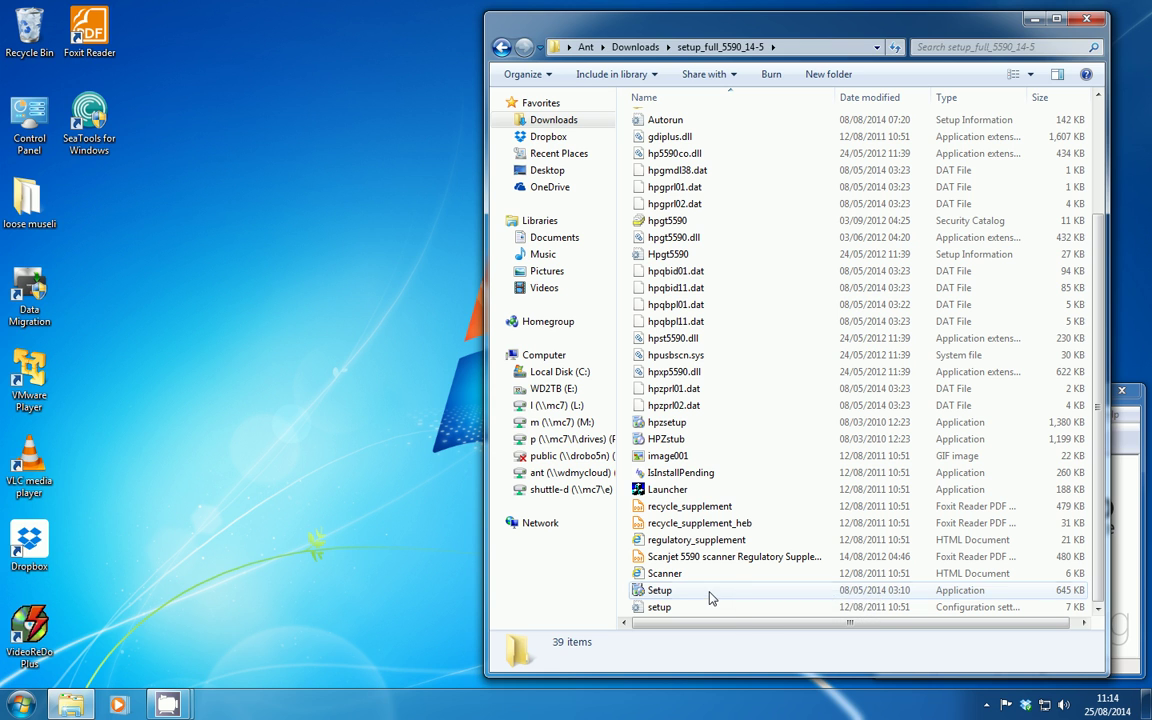
pyautogui.click(823, 590)
pyautogui.press('Return')
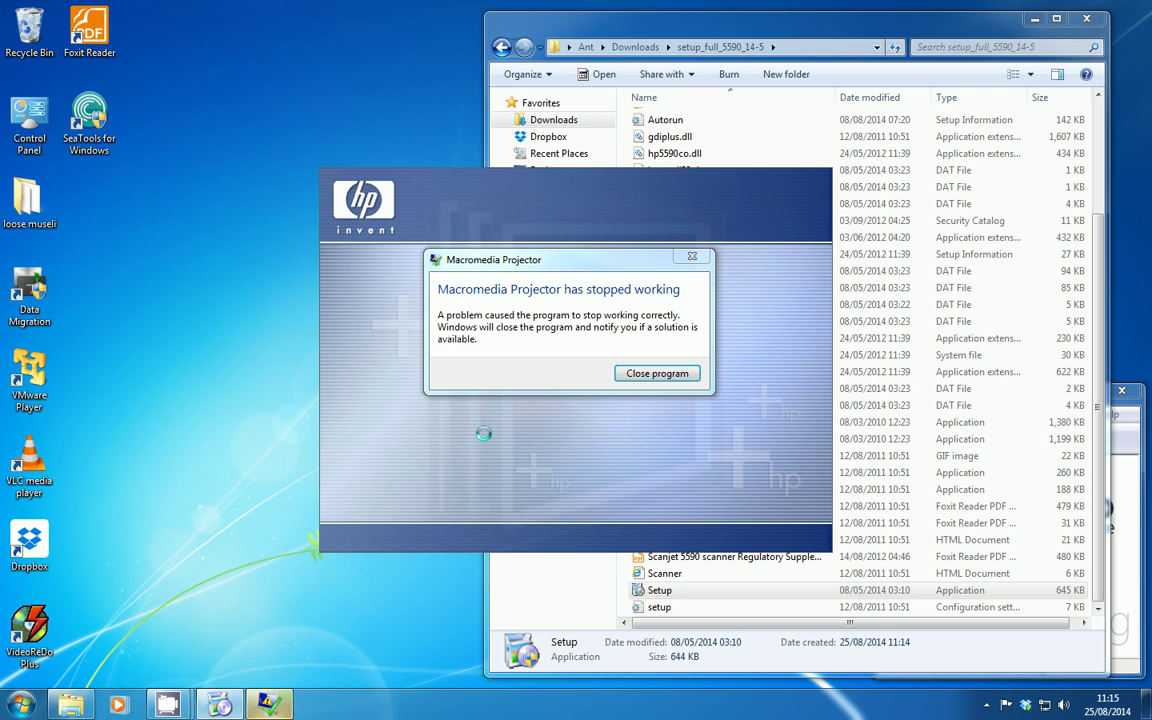
pyautogui.click(650, 374)
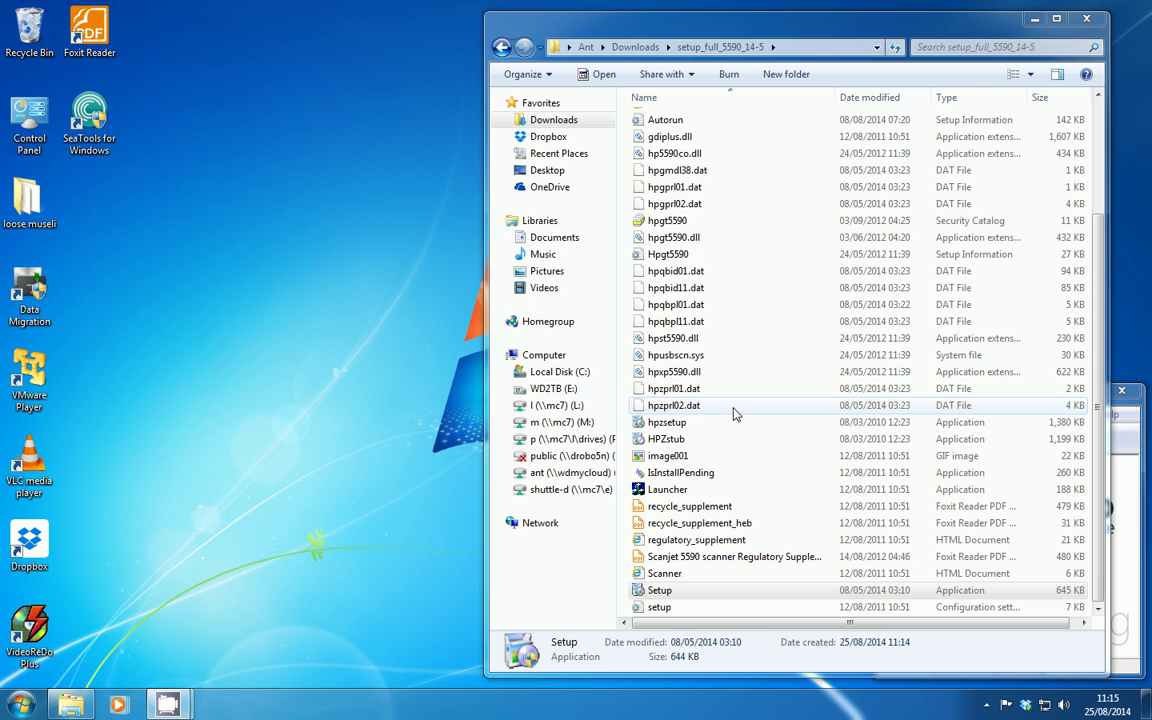
# Examine the extracted installer files, including the contents of the x64 subfolder
pyautogui.click(710, 374)
pyautogui.scroll(3, 710, 378)
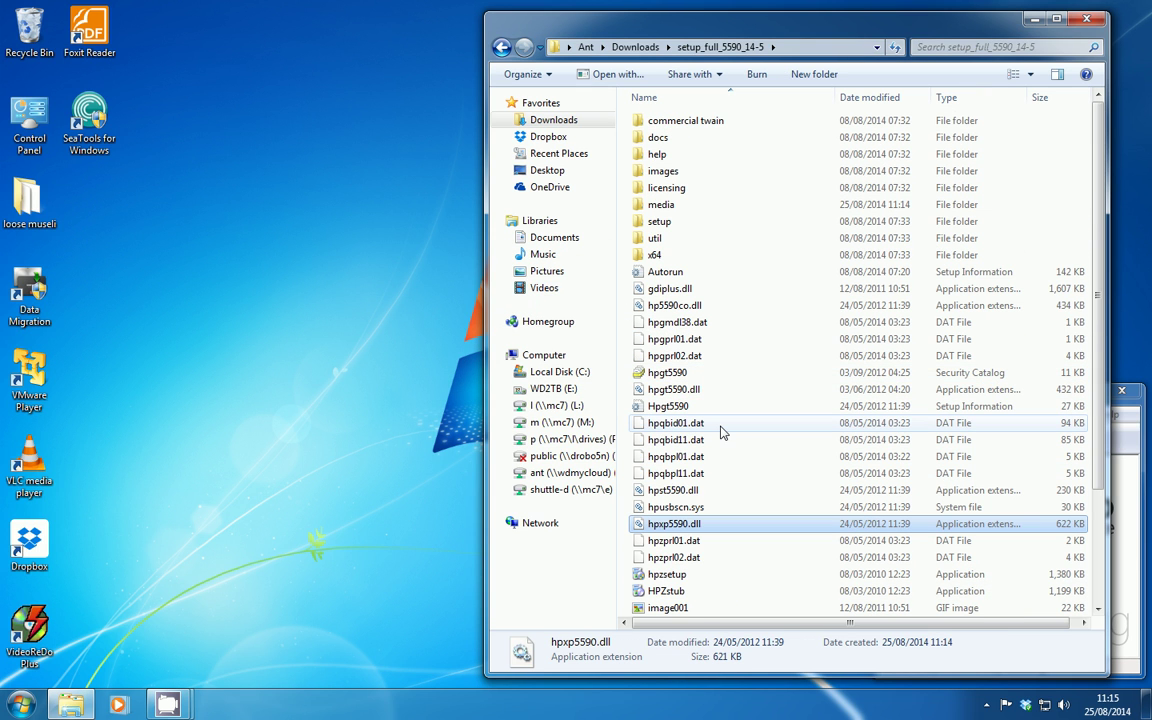
pyautogui.click(717, 547)
pyautogui.click(765, 423)
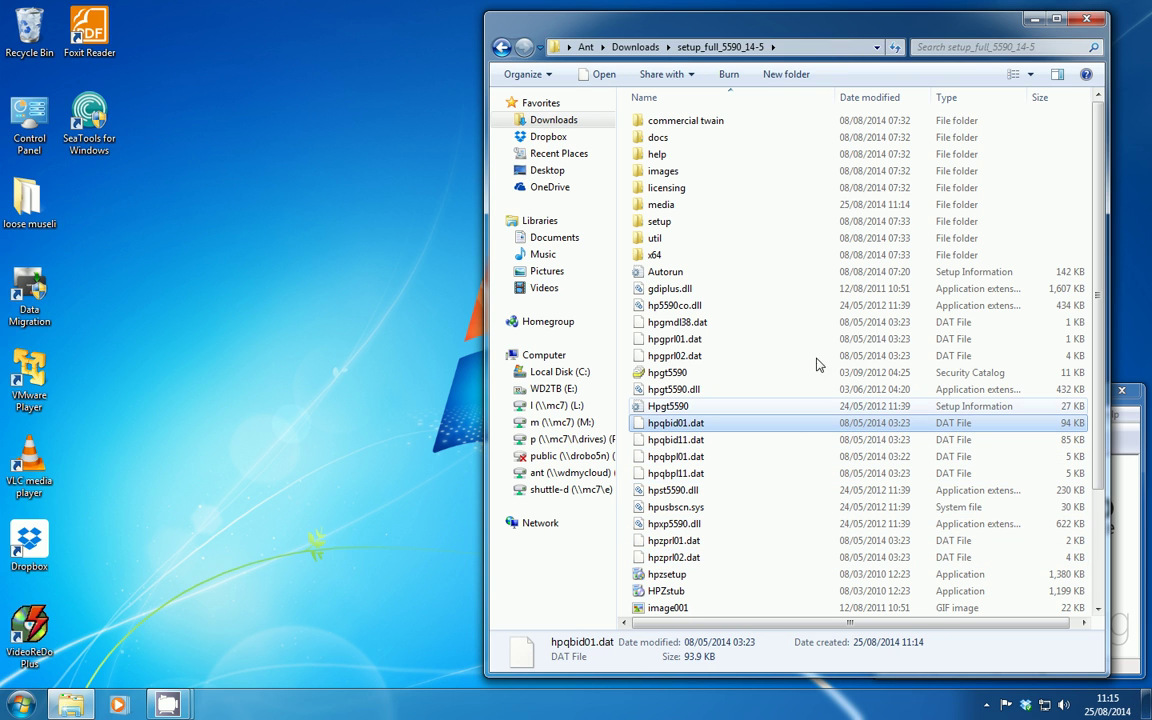
pyautogui.doubleClick(672, 255)
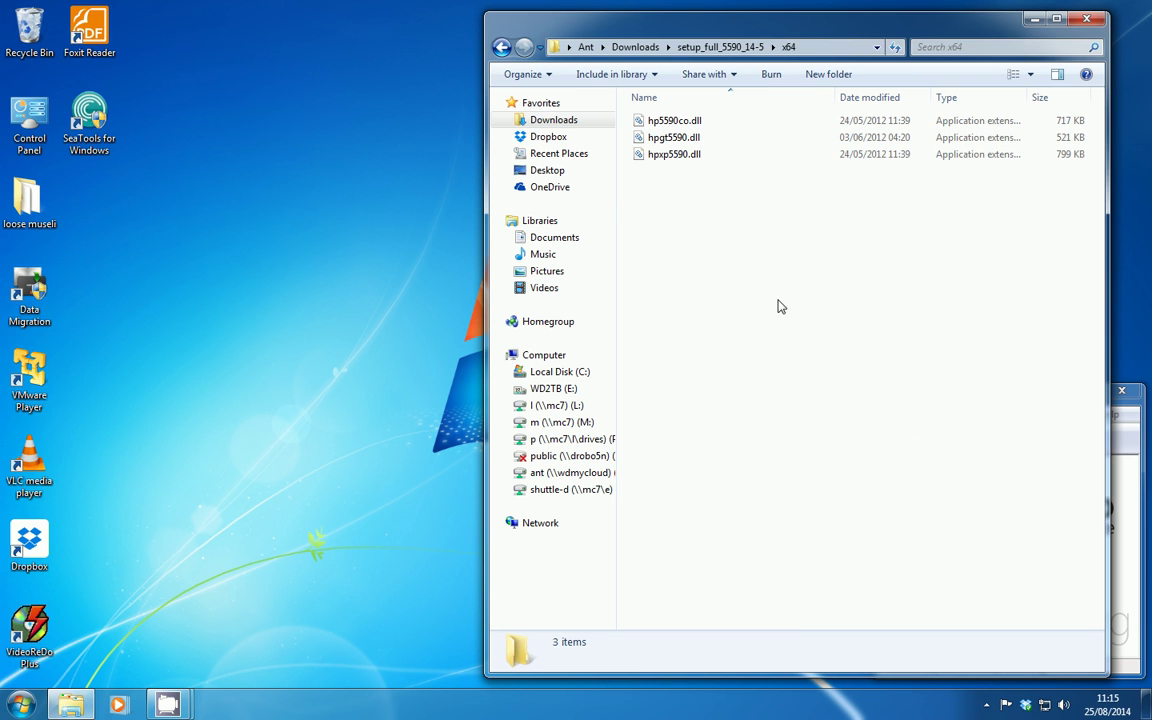
pyautogui.click(502, 48)
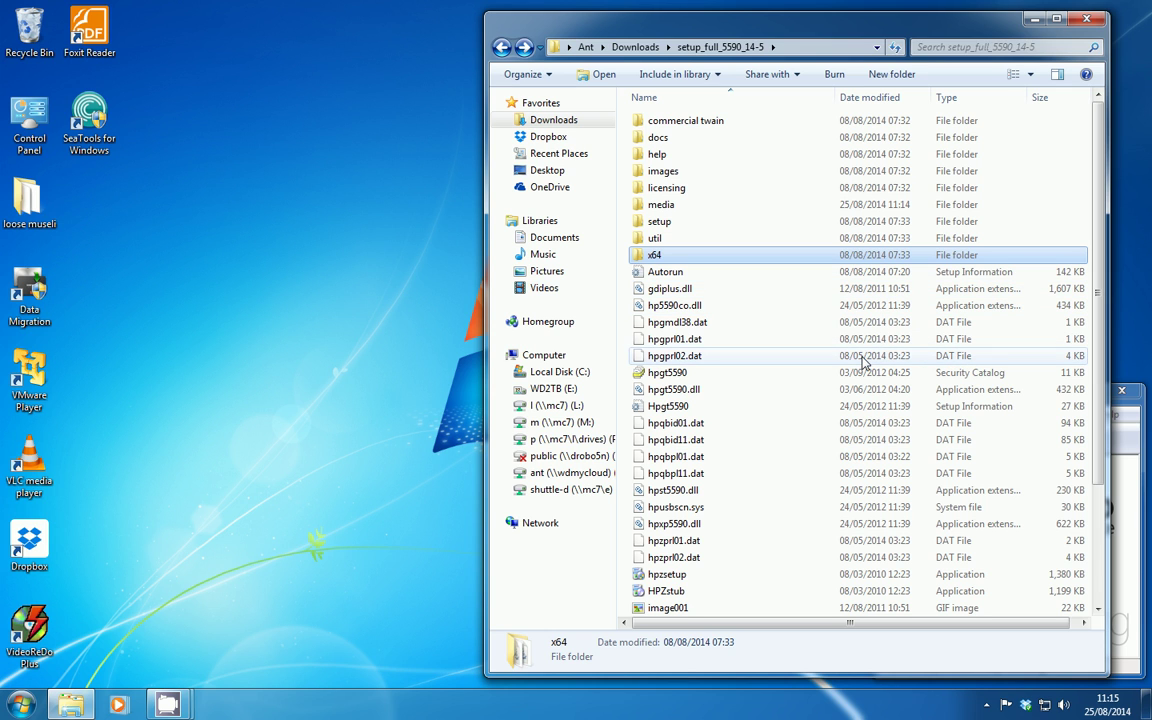
pyautogui.scroll(-3, 864, 362)
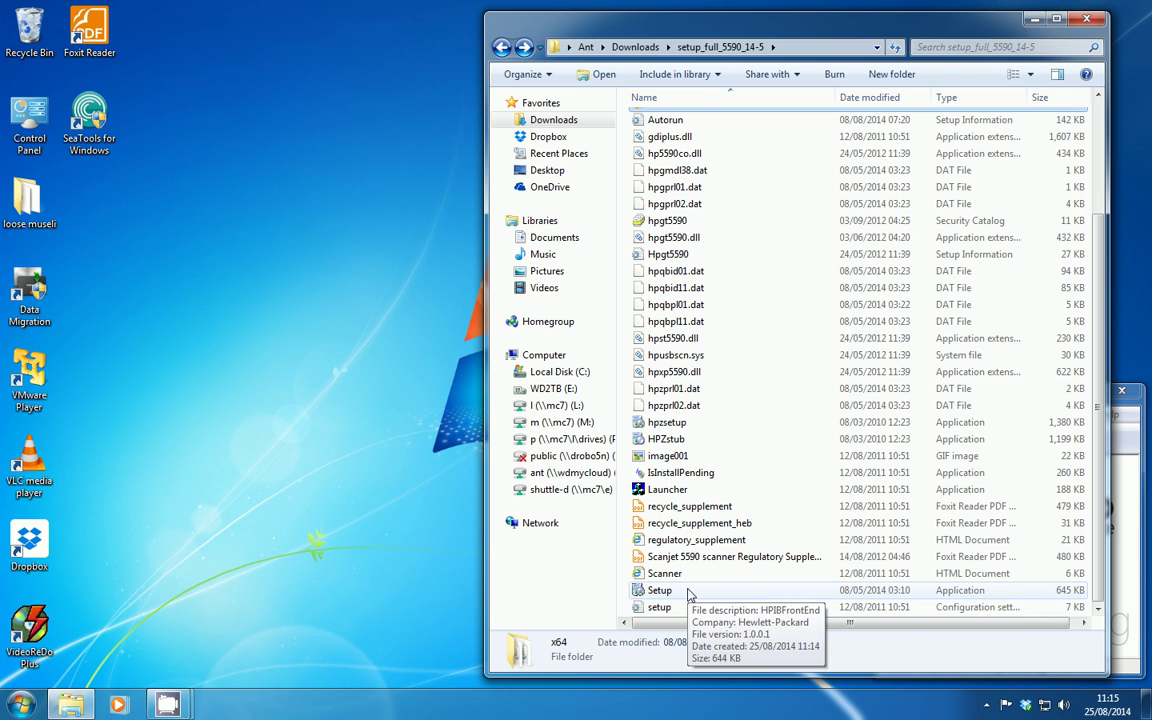
# Open Autorun.inf with Notepad, look through its installer settings and language strings, and close it
pyautogui.scroll(3, 688, 596)
pyautogui.click(693, 272)
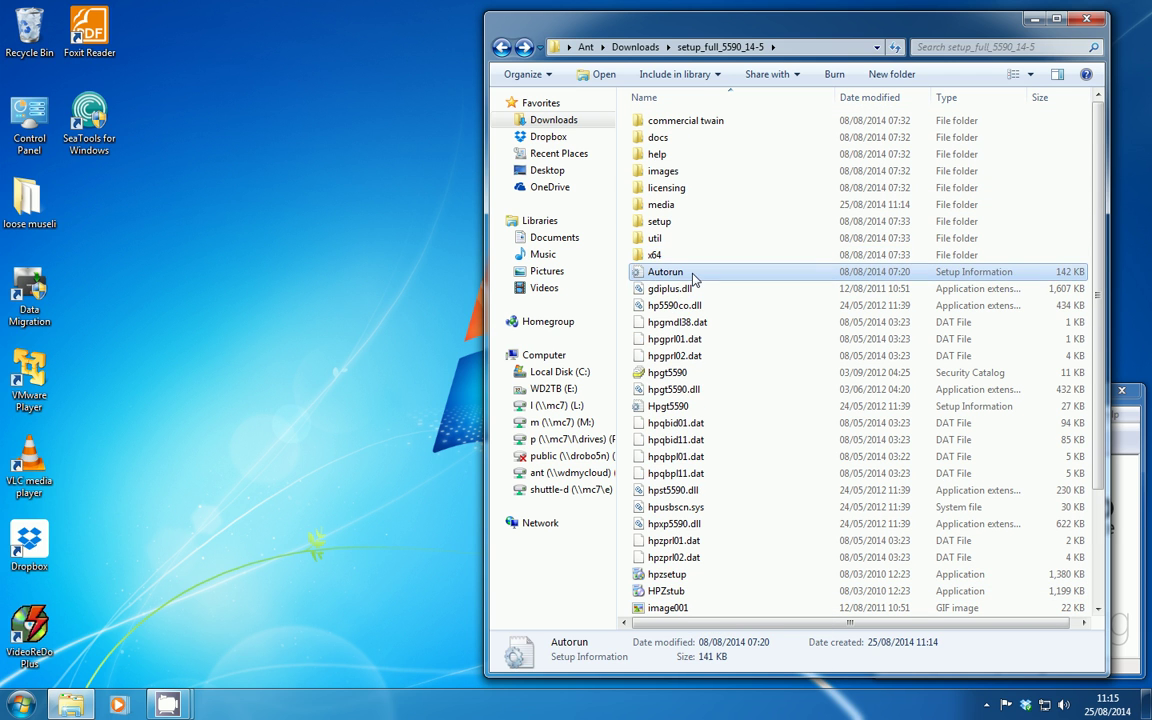
pyautogui.doubleClick(693, 274)
pyautogui.click(687, 366)
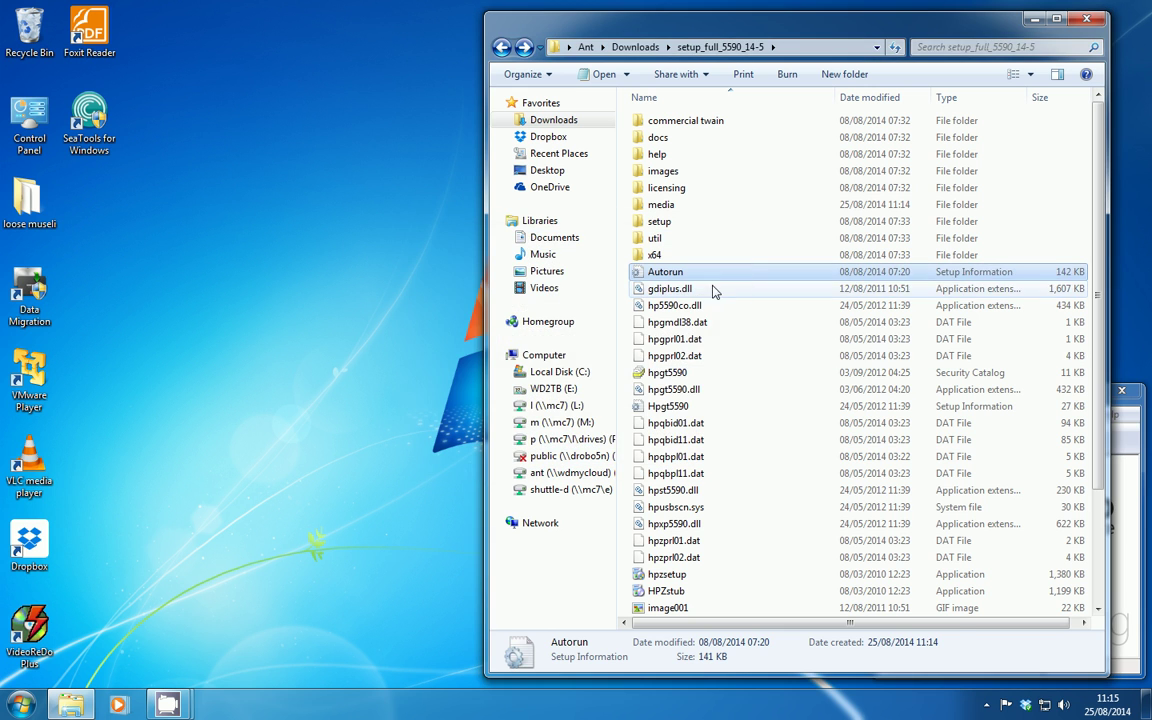
pyautogui.rightClick(714, 276)
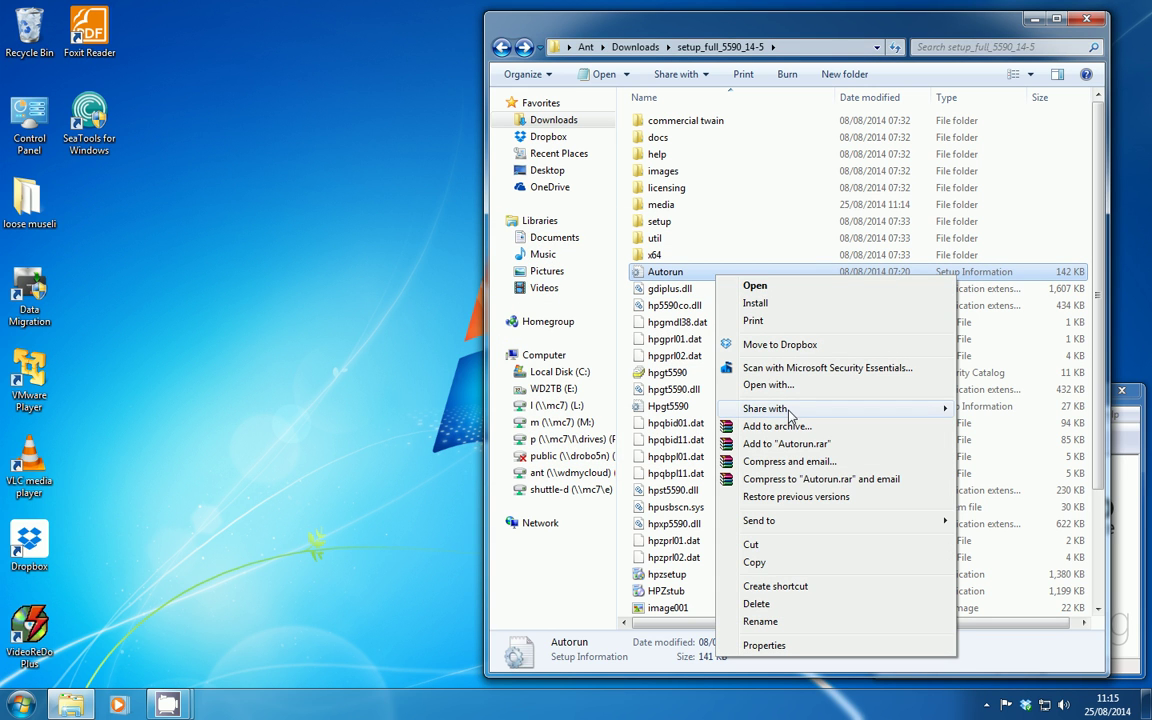
pyautogui.click(780, 385)
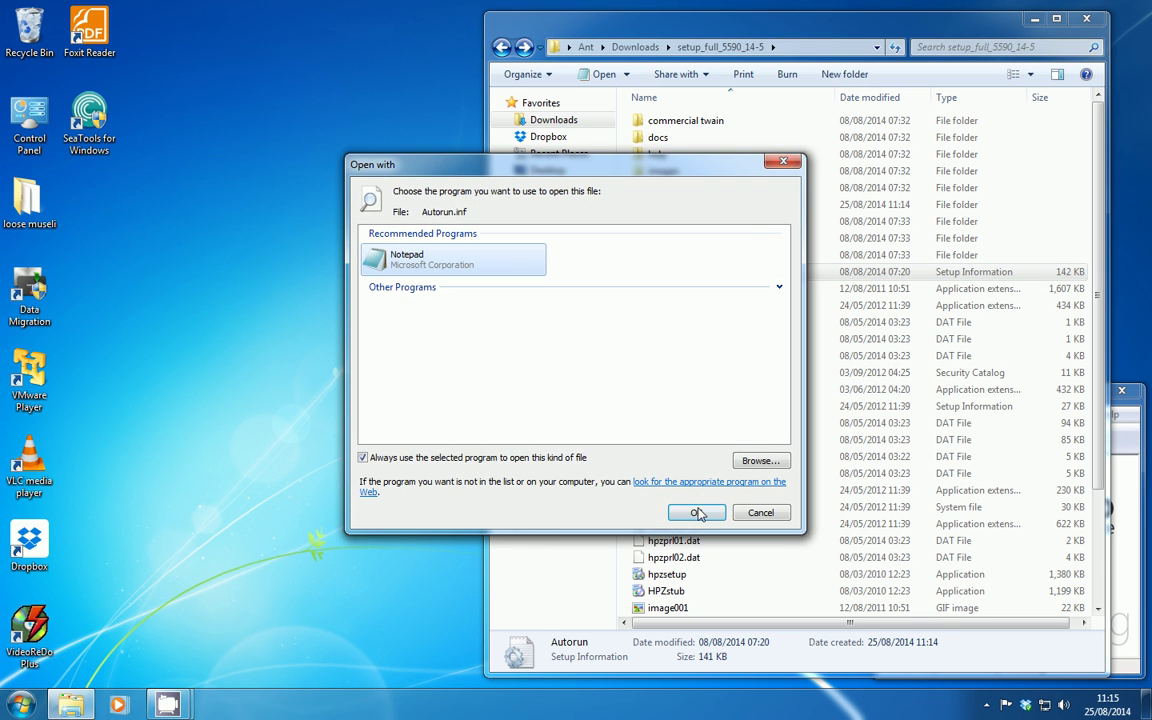
pyautogui.click(697, 513)
pyautogui.click(620, 365)
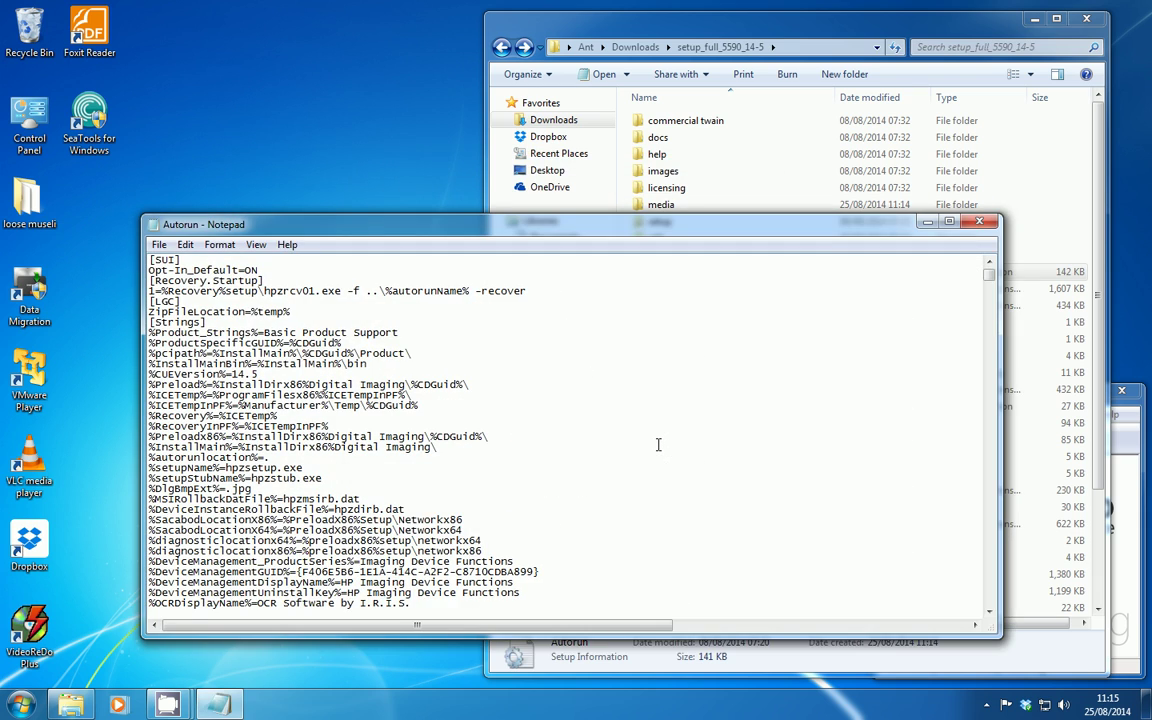
pyautogui.scroll(-20, 658, 444)
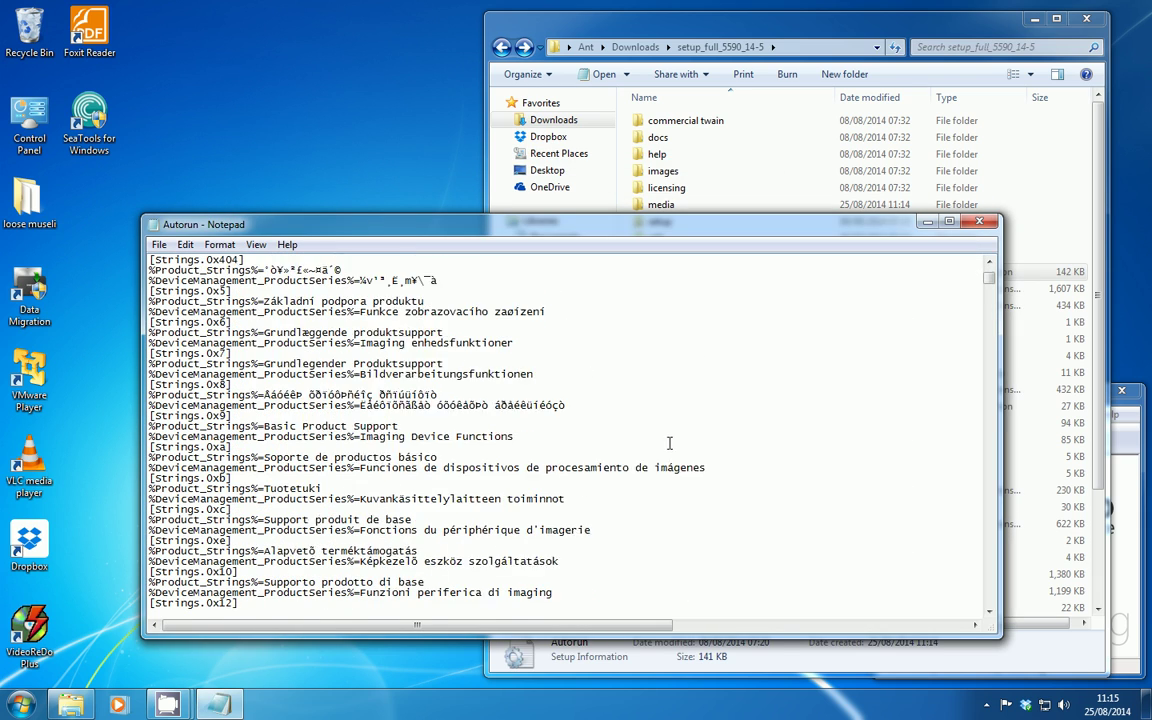
pyautogui.scroll(-6, 896, 365)
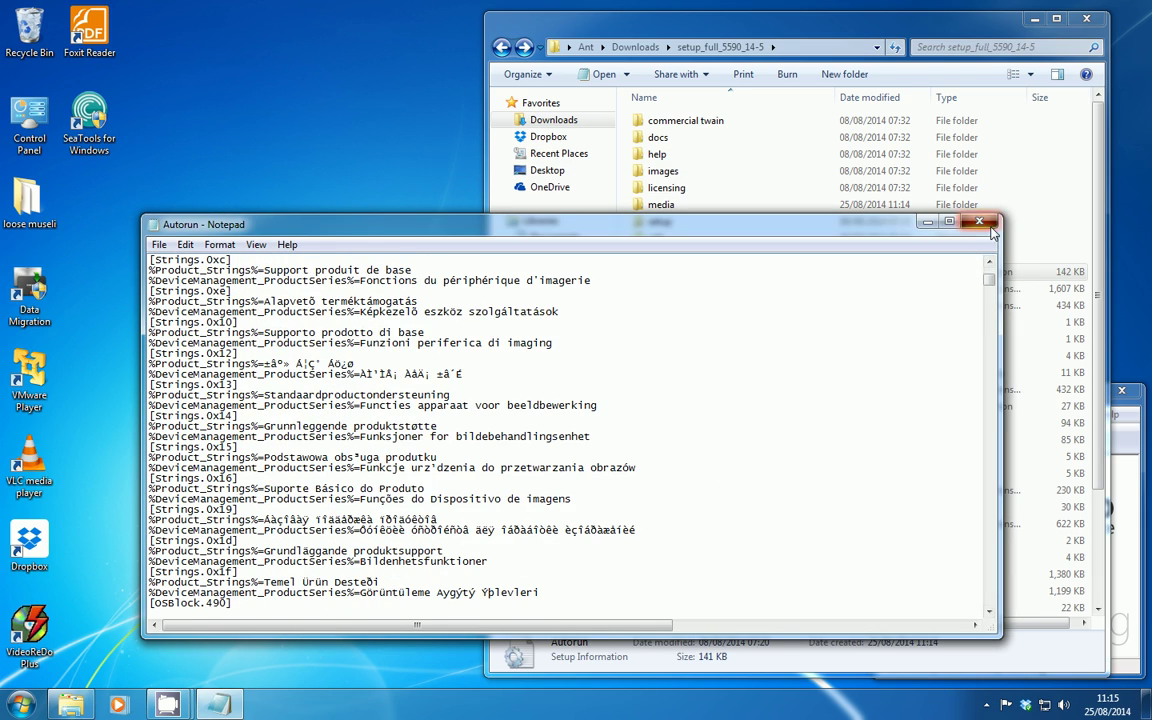
pyautogui.hotkey('alt', 'F4')
# Check the details of hpzsetup and HPZstub, sorting the folder by date modified and back by name
pyautogui.scroll(-3, 853, 316)
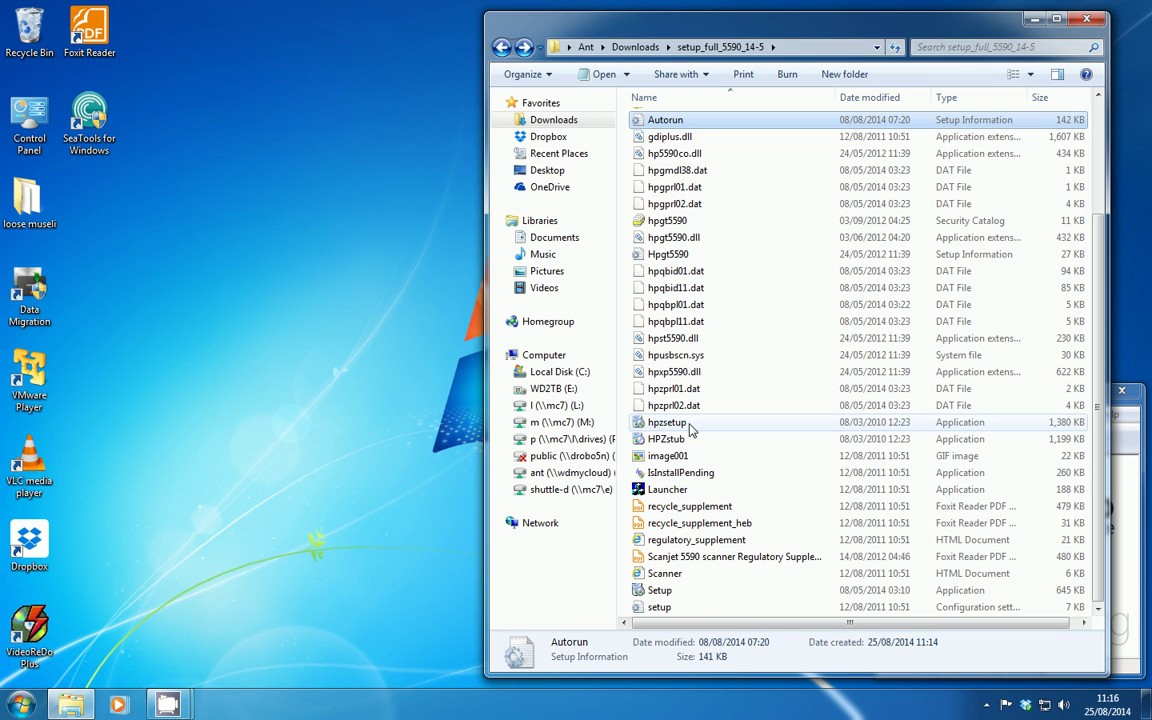
pyautogui.click(711, 424)
pyautogui.click(738, 427)
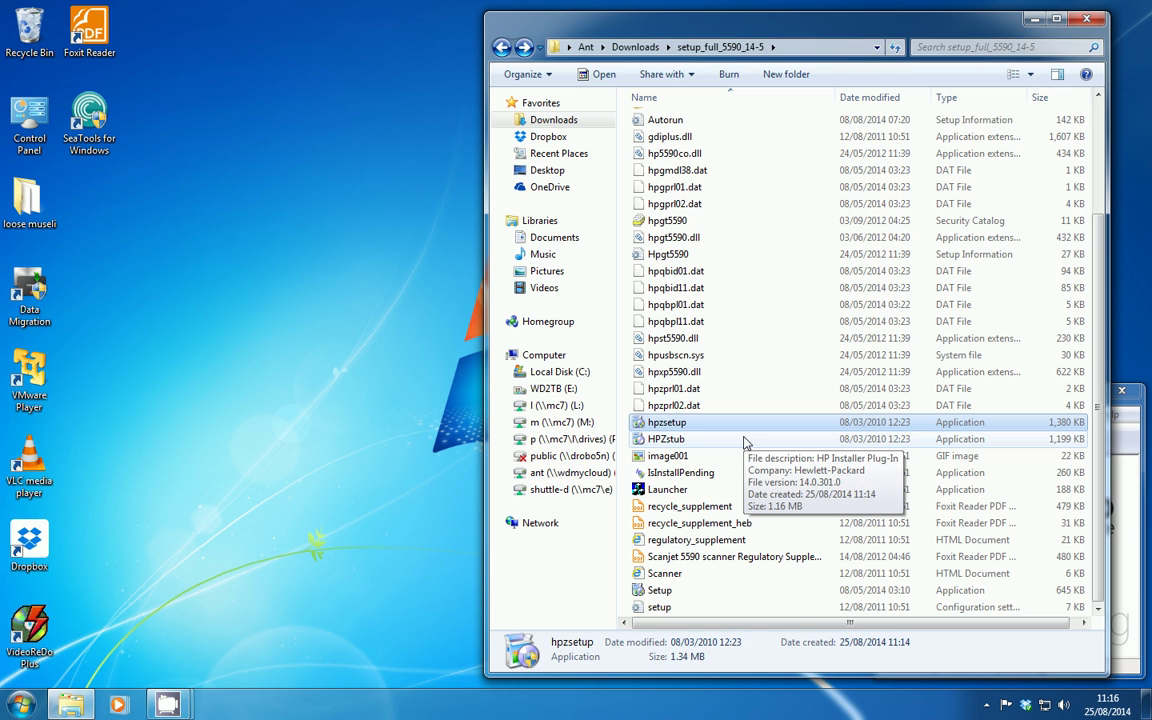
pyautogui.click(744, 440)
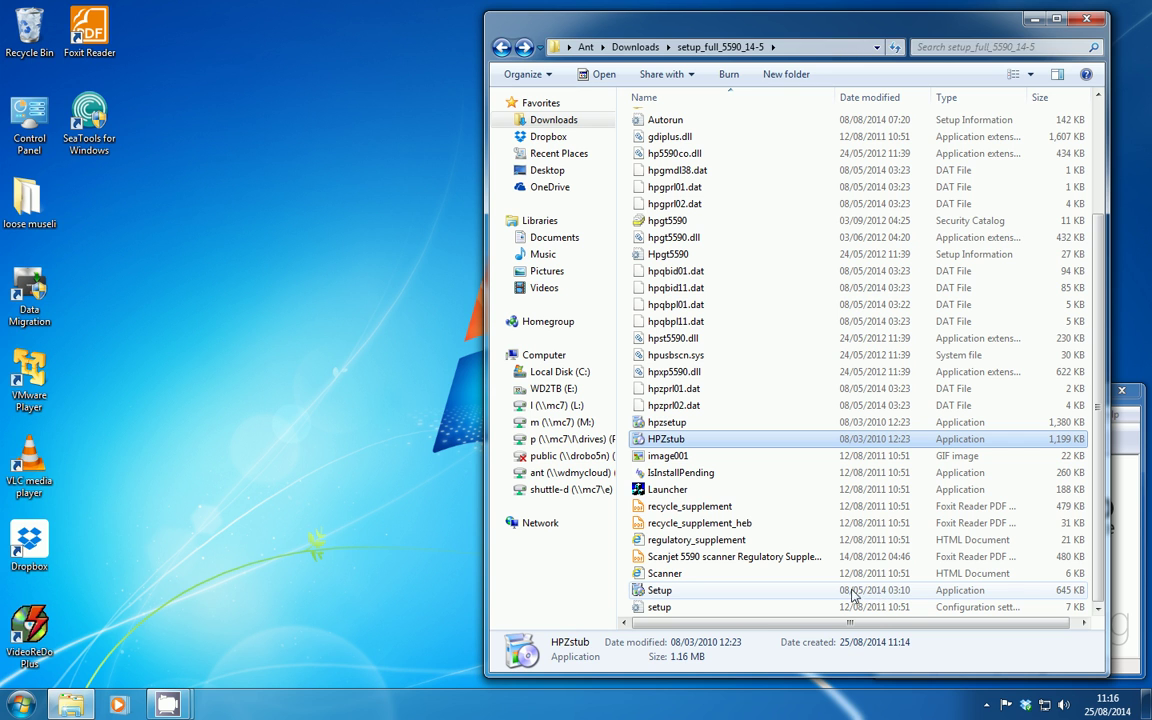
pyautogui.click(862, 98)
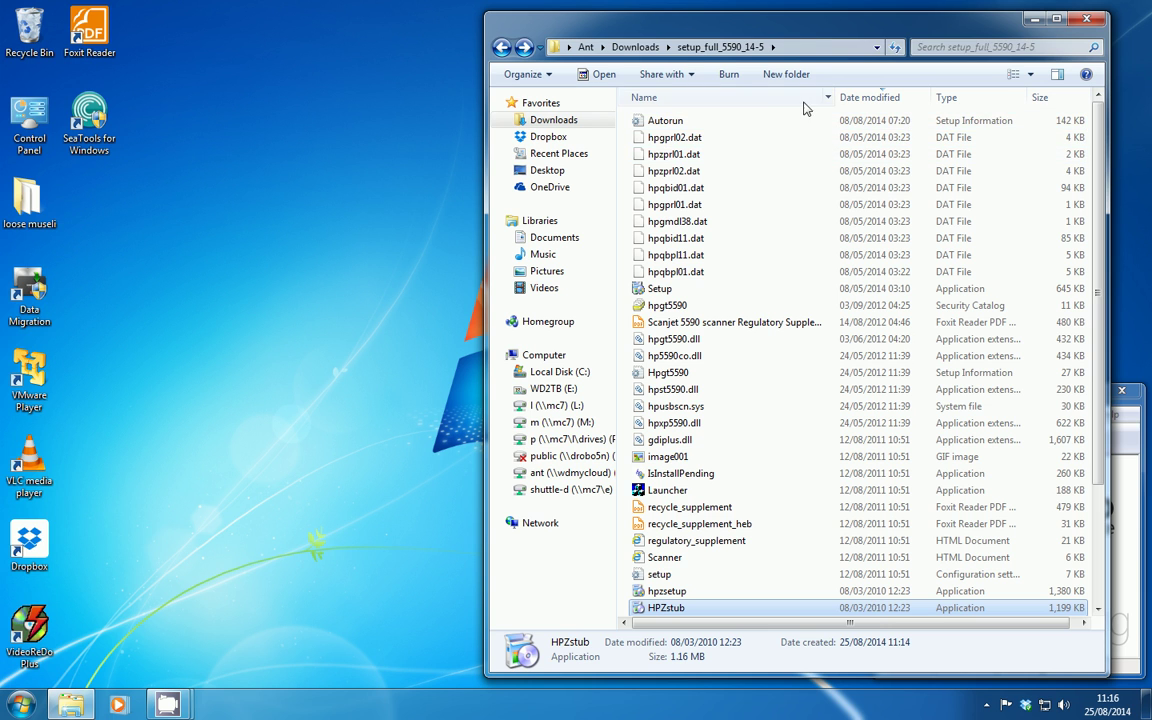
pyautogui.click(764, 100)
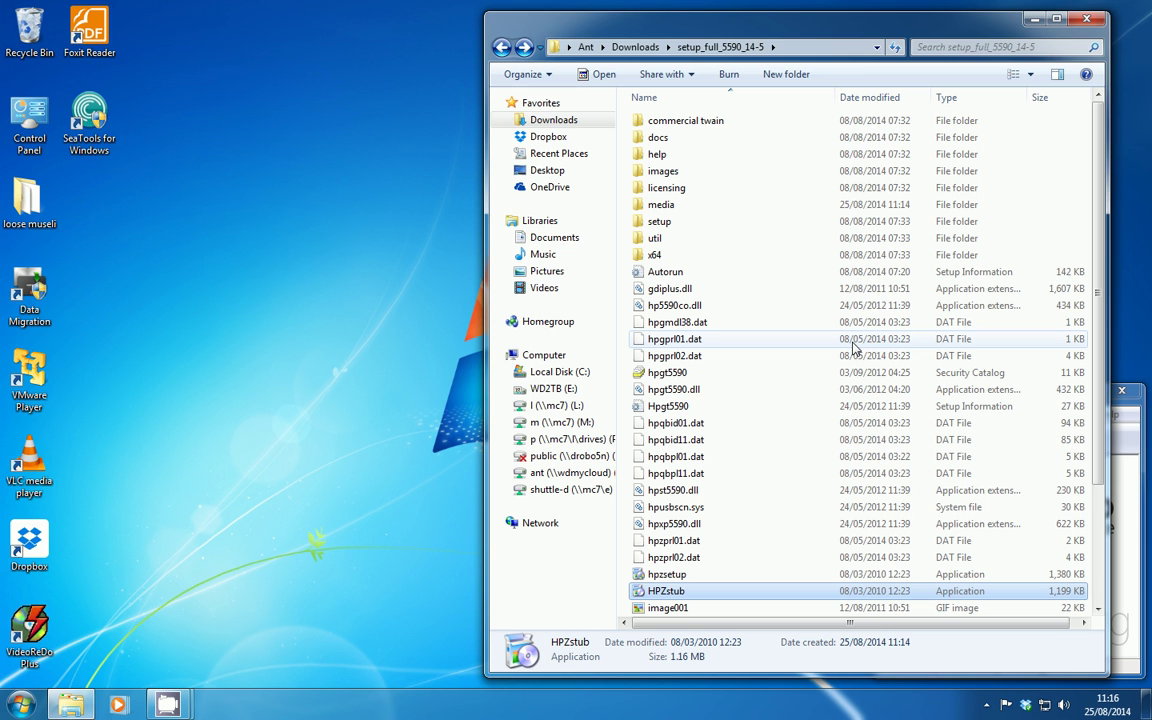
# Run the HPZstub application from the extracted folder, allowing it past the security warning
pyautogui.scroll(-3, 855, 347)
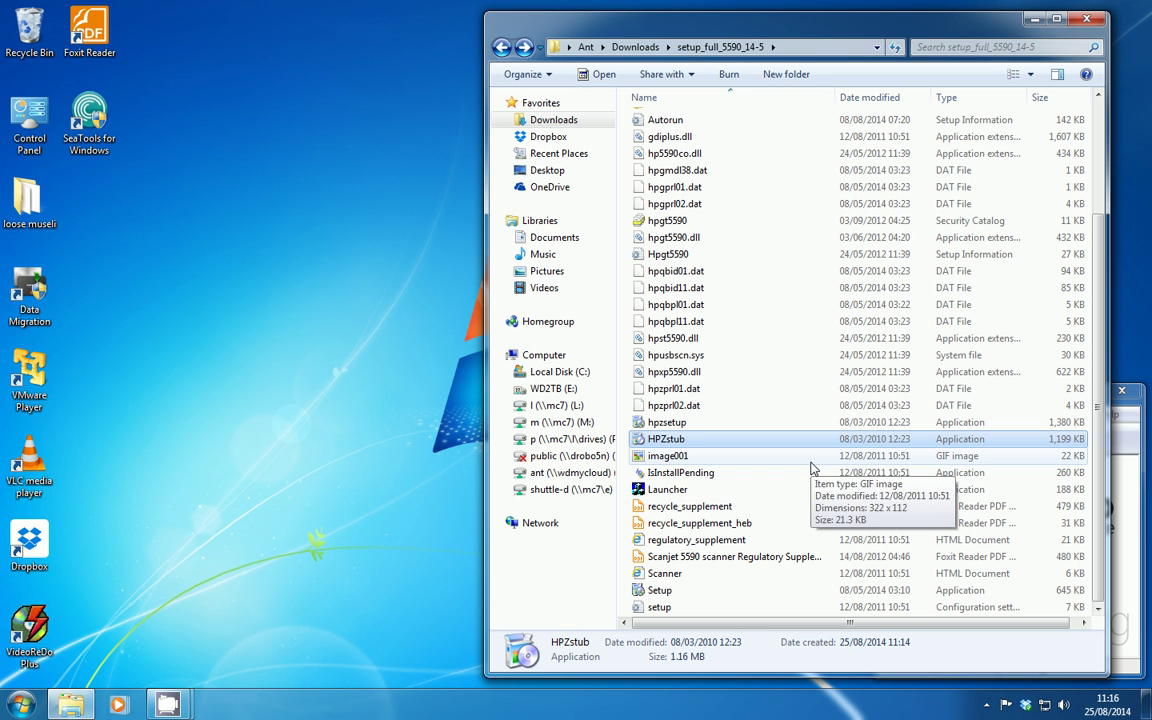
pyautogui.doubleClick(716, 444)
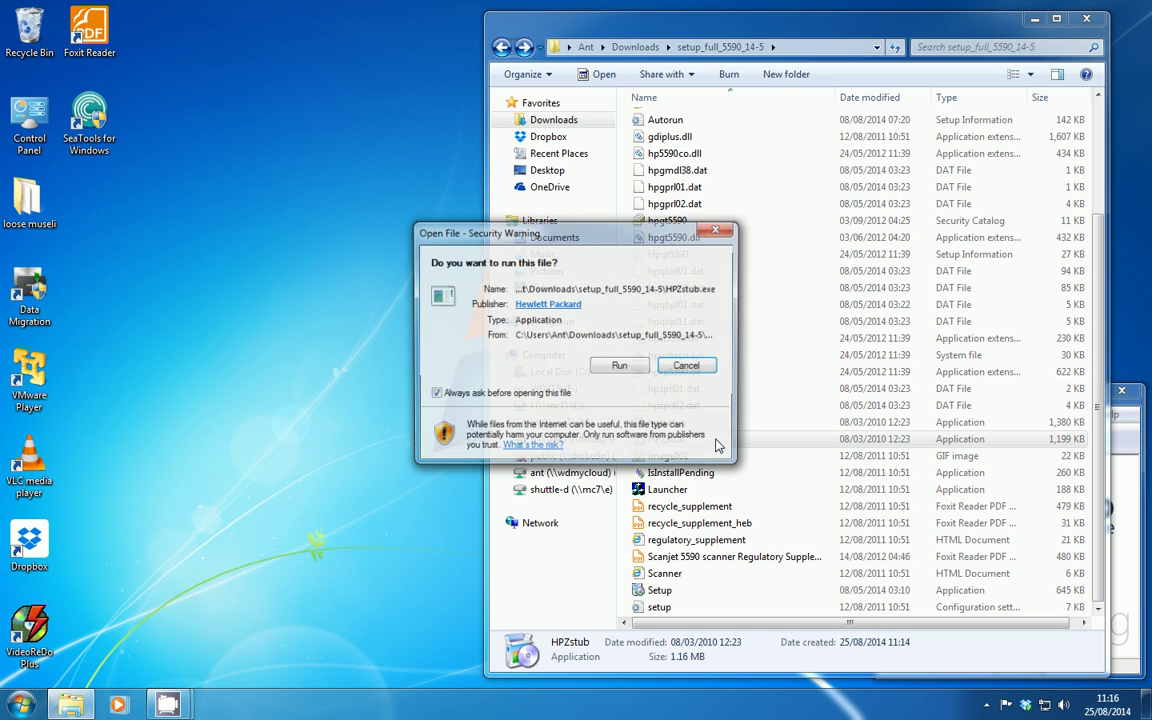
pyautogui.click(620, 367)
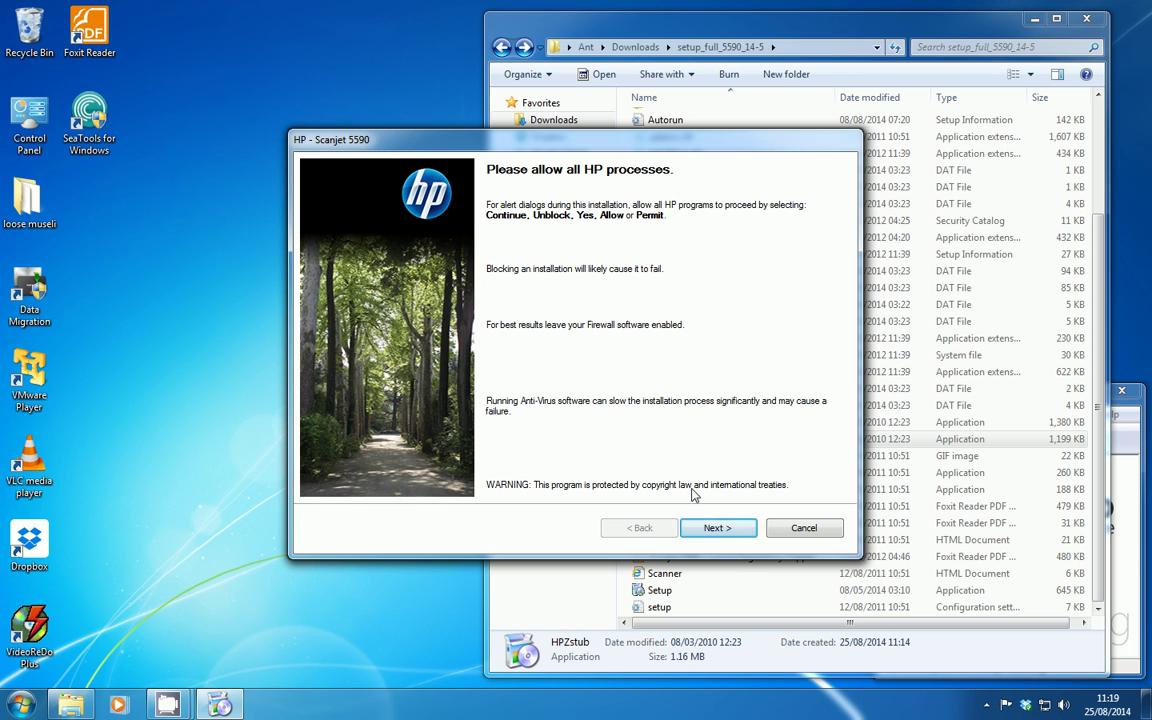
# Accept the Scanjet 5590 installation agreements and settings and begin the installation
pyautogui.click(716, 528)
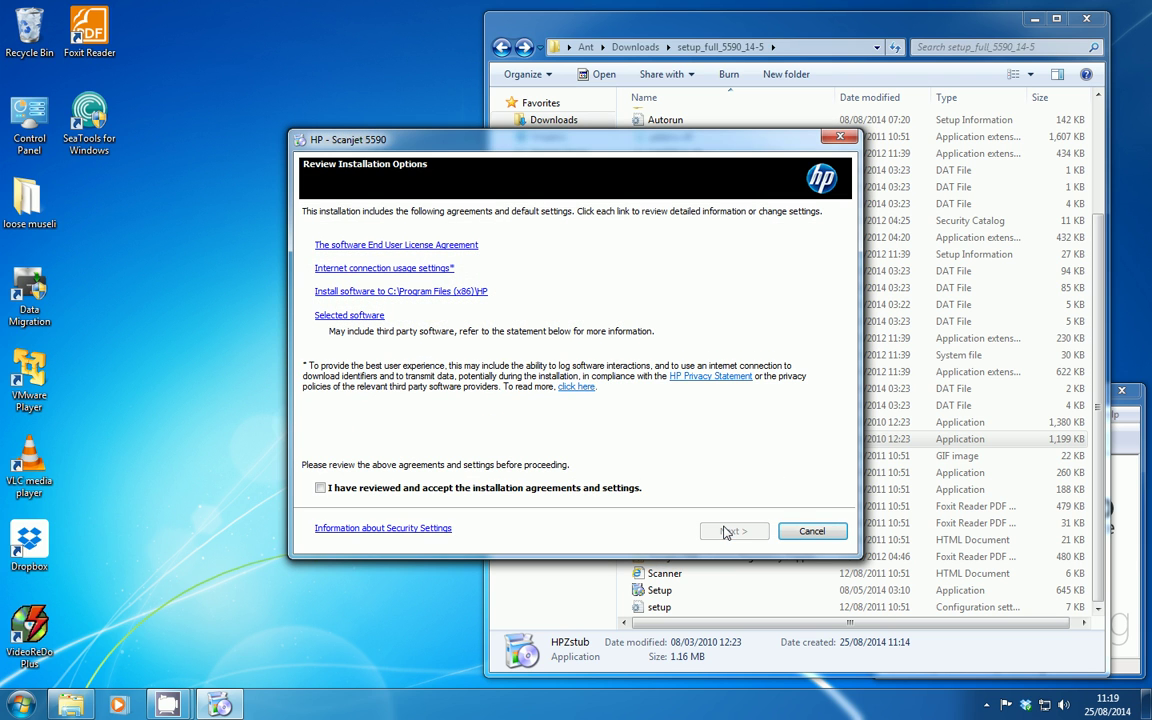
pyautogui.click(566, 490)
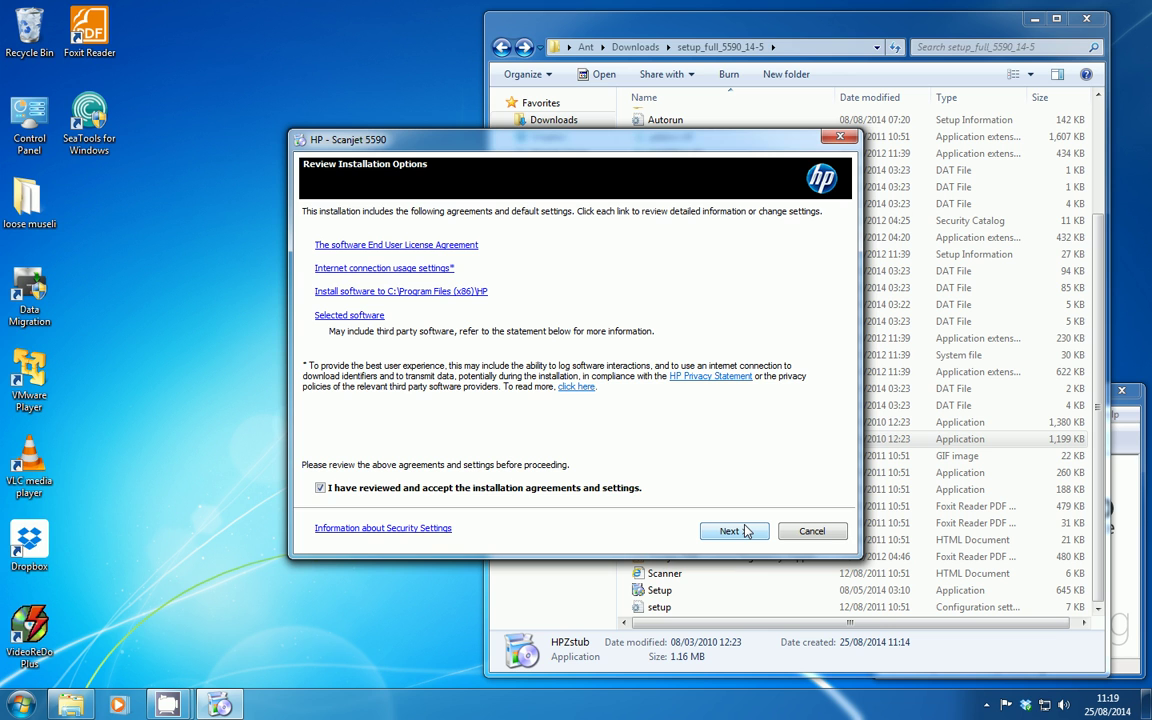
pyautogui.click(745, 531)
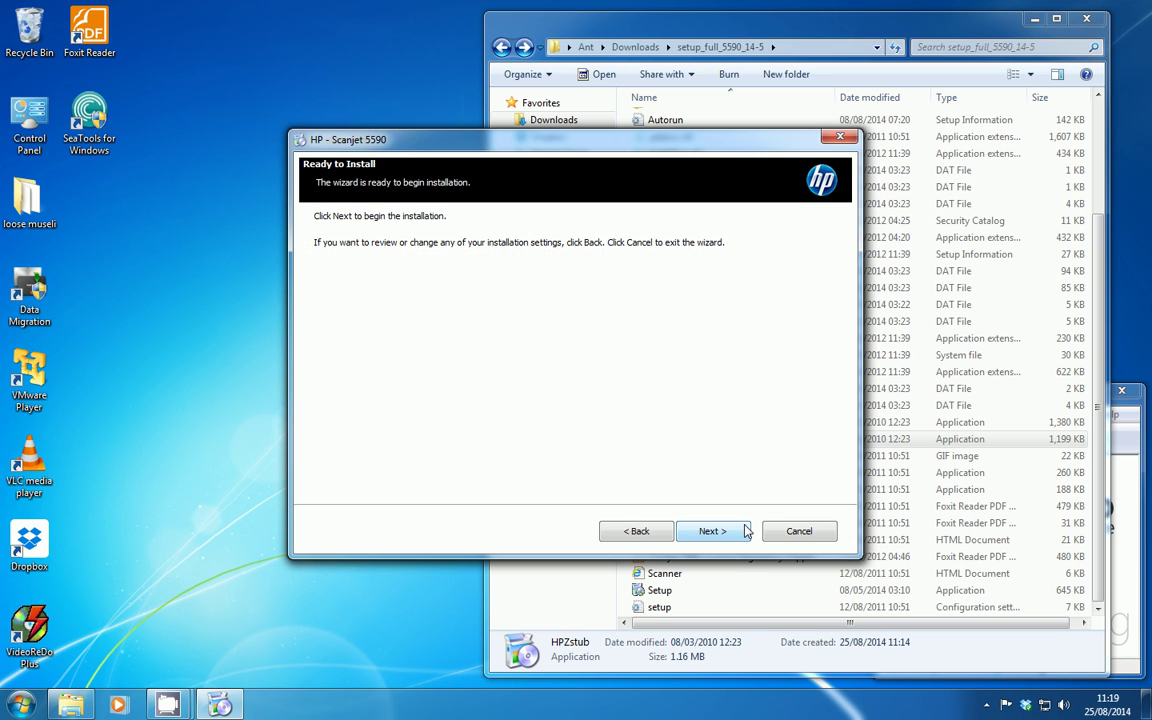
pyautogui.click(745, 531)
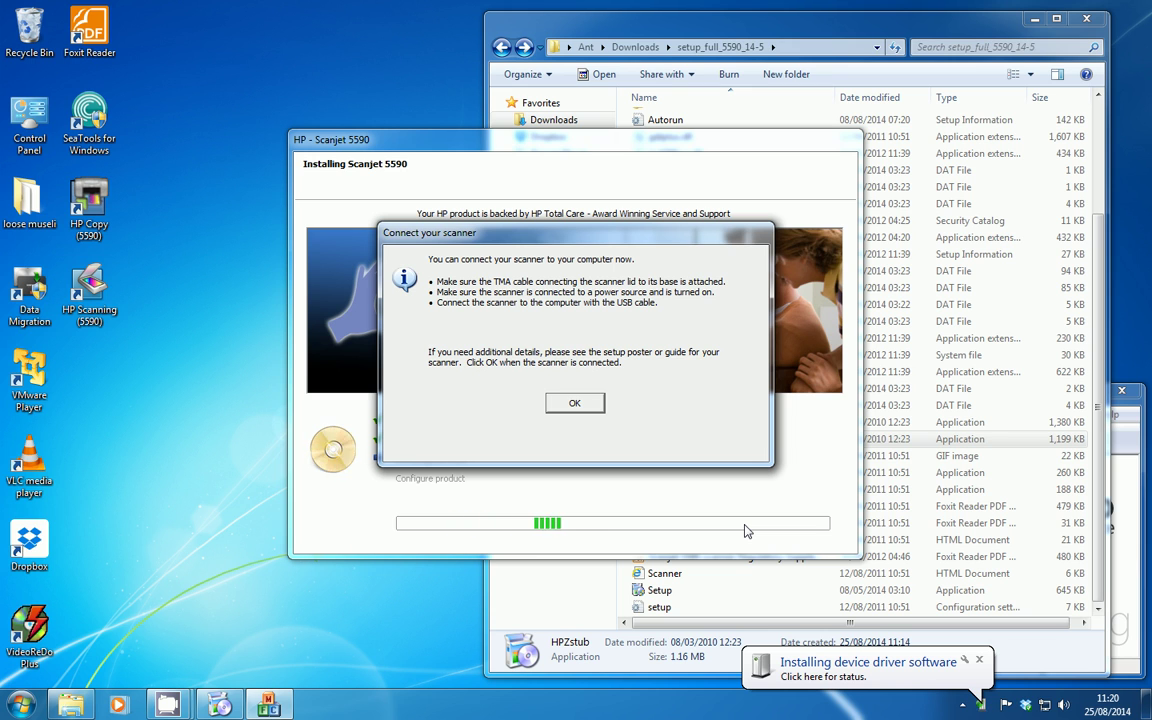
# Show the device driver installation status and move its window clear of the Connect your scanner message
pyautogui.click(868, 676)
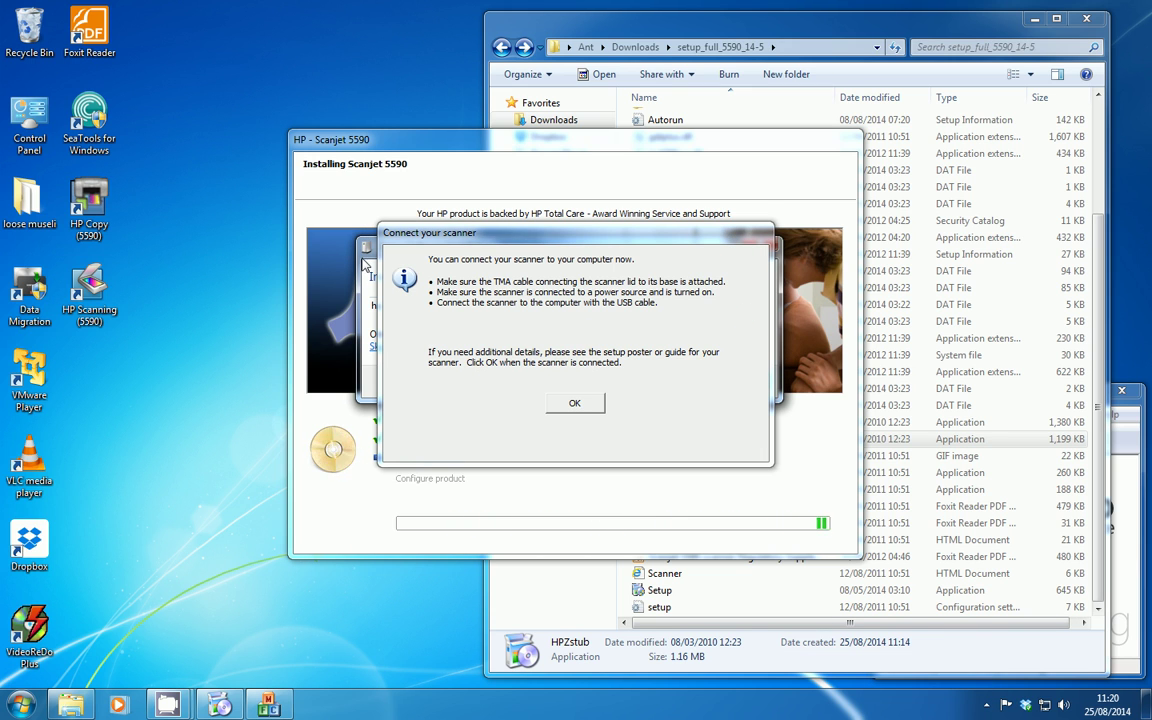
pyautogui.moveTo(365, 258); pyautogui.dragTo(341, 500)
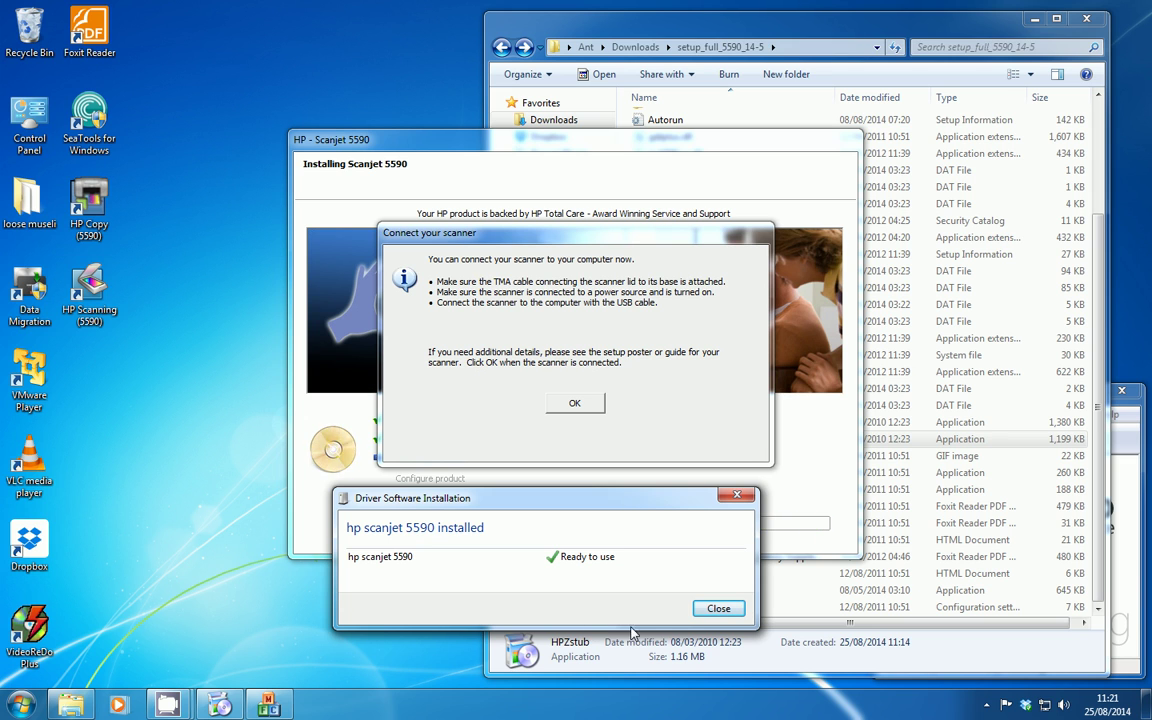
# Dismiss the driver installation status, confirm the scanner is connected, and finish the installation with the default power management settings
pyautogui.click(705, 608)
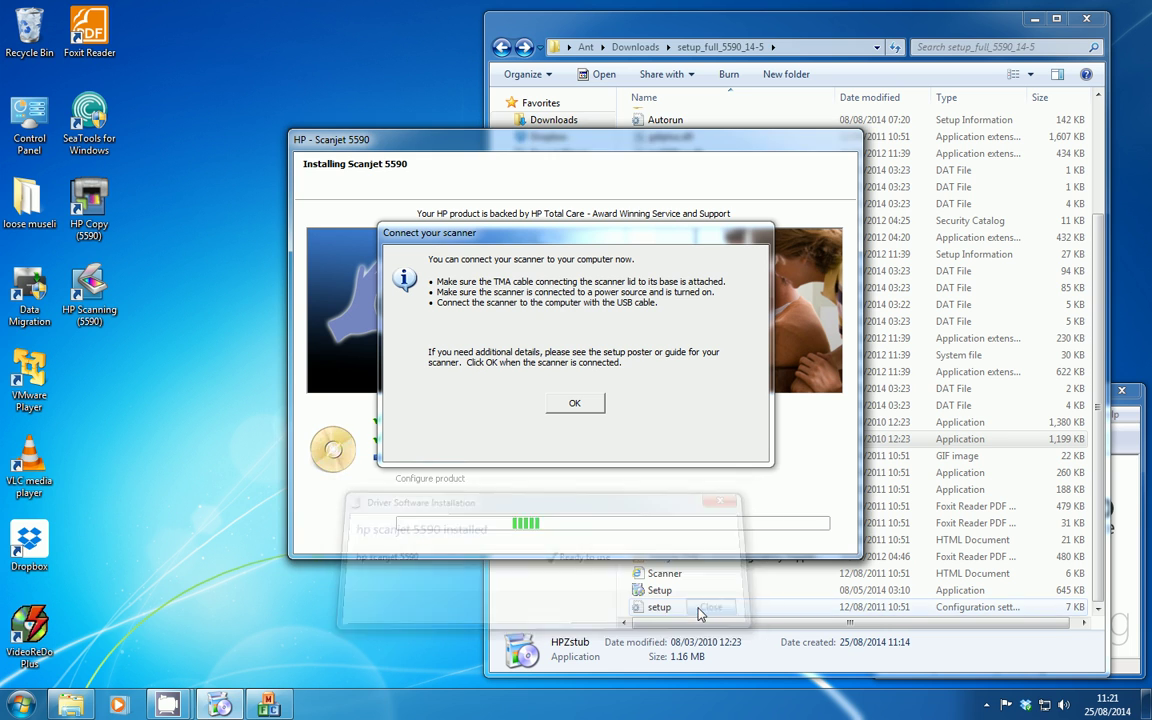
pyautogui.click(576, 403)
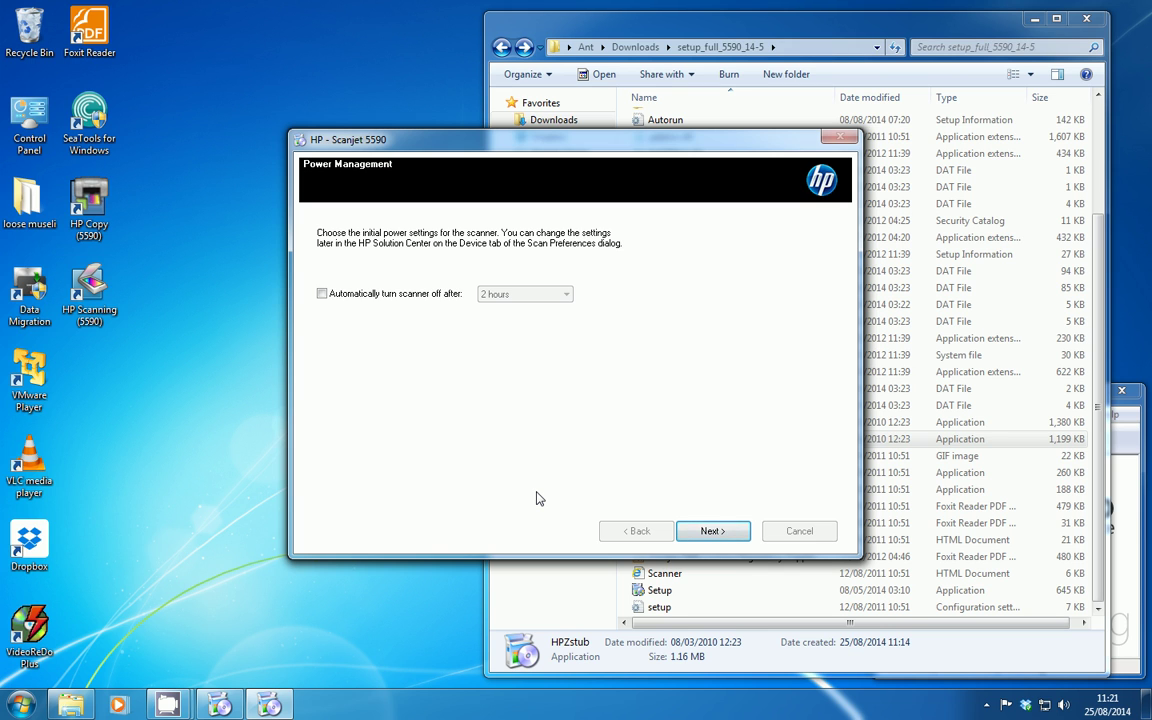
pyautogui.click(690, 533)
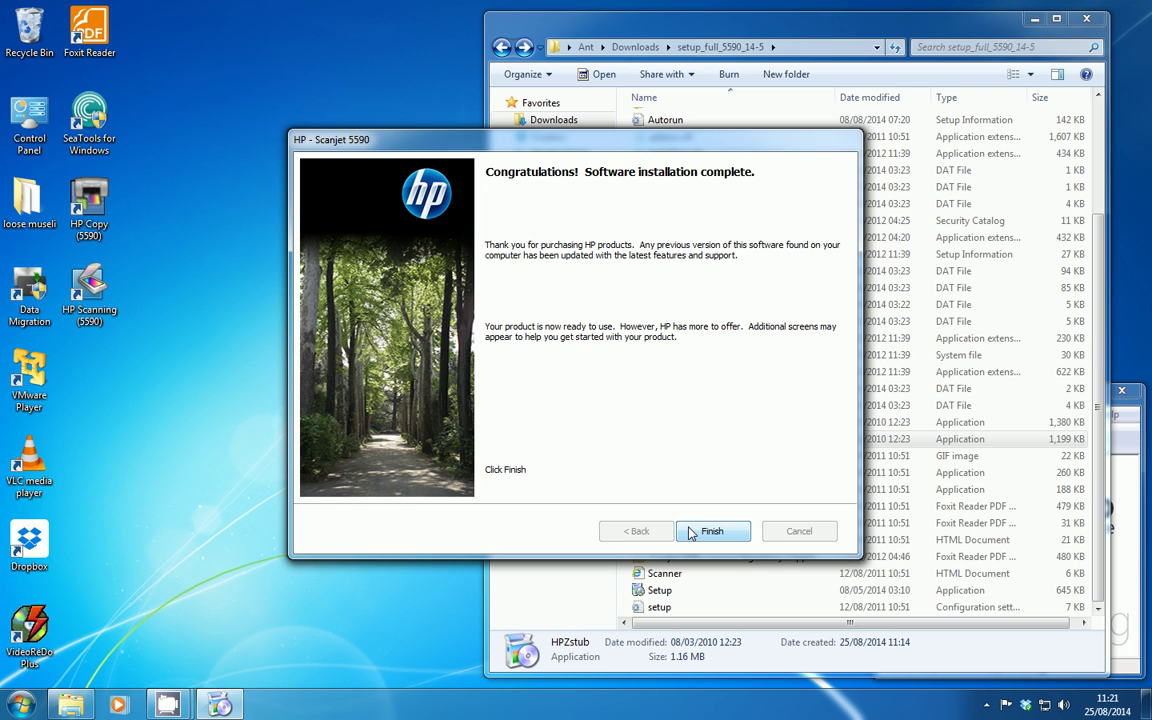
pyautogui.click(690, 531)
# Skip the HP product registration with the Don't remind me again option and close the extracted installer folder
pyautogui.click(808, 604)
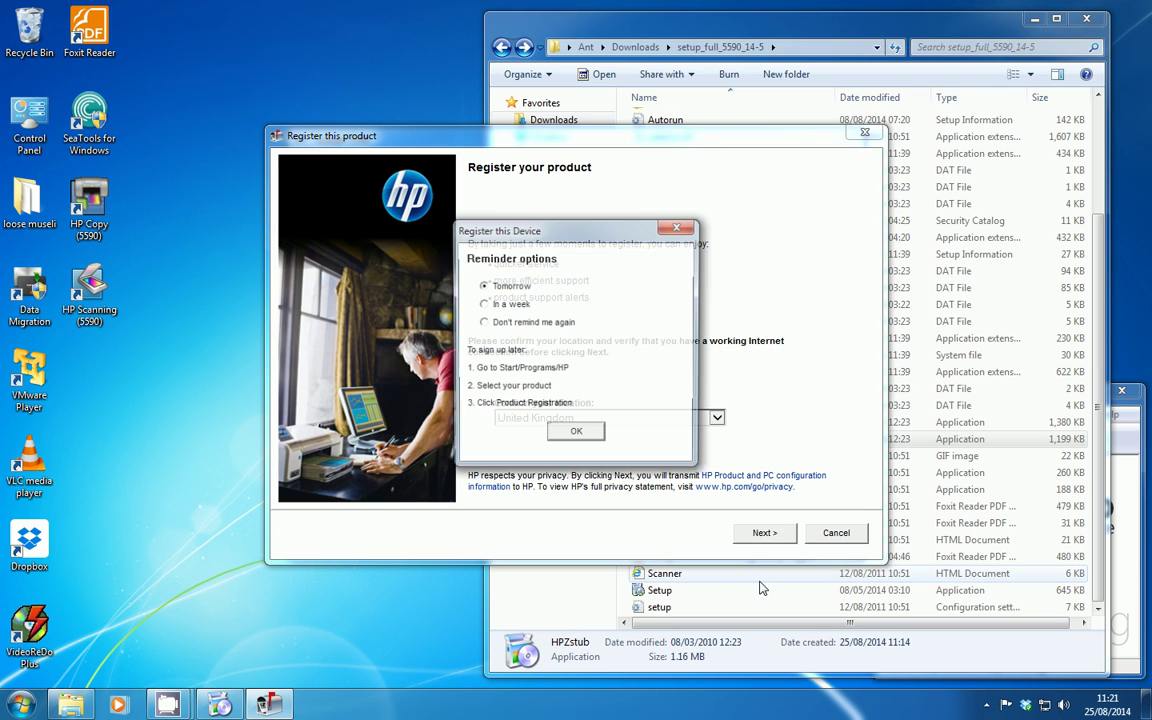
pyautogui.click(483, 322)
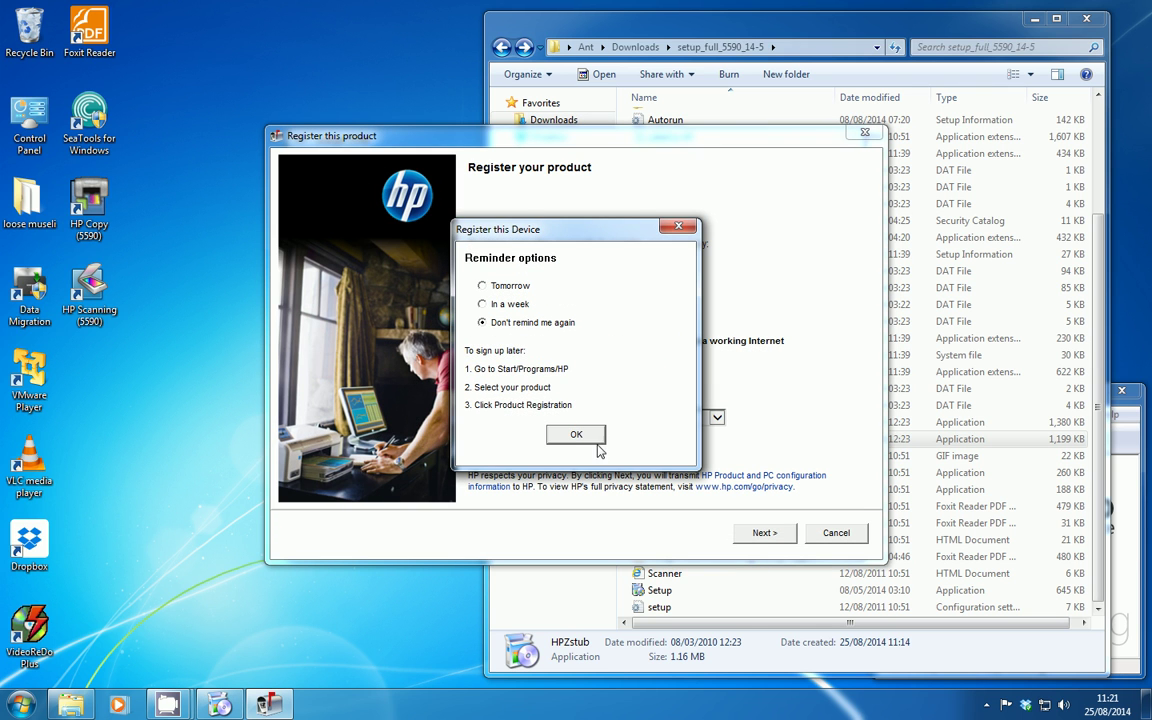
pyautogui.click(594, 440)
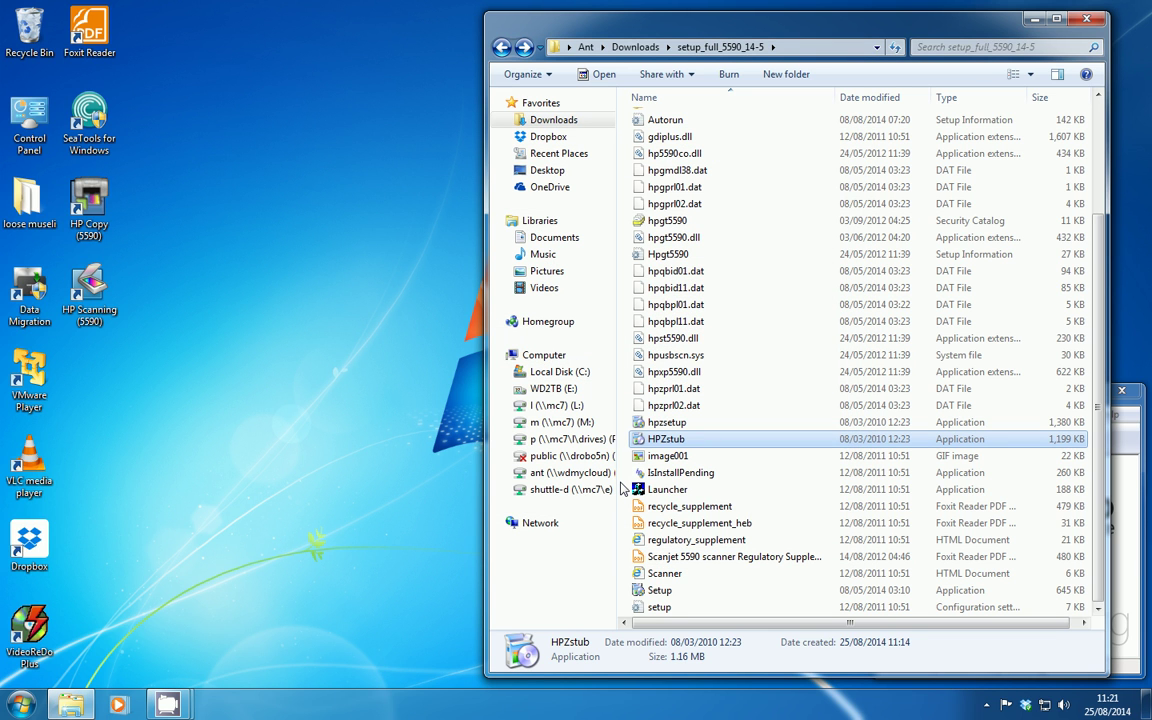
pyautogui.click(1089, 20)
# Check the installed programs in the HP Scanjet 5590 program group
pyautogui.press('super')
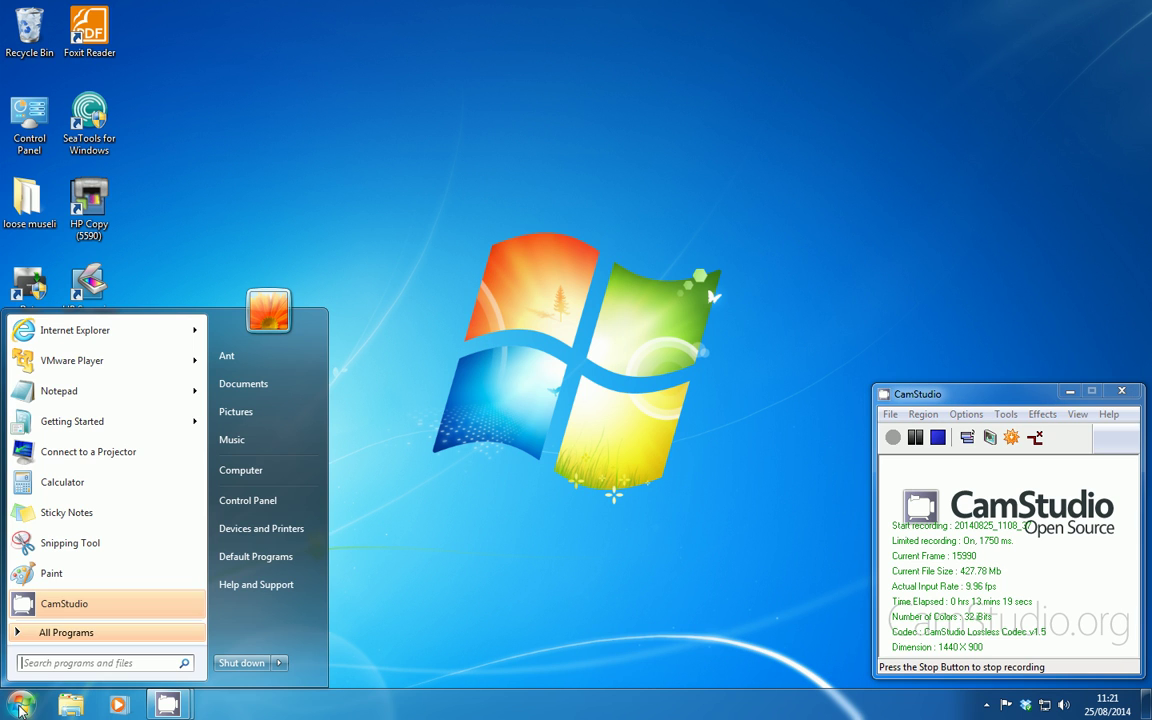
pyautogui.click(53, 634)
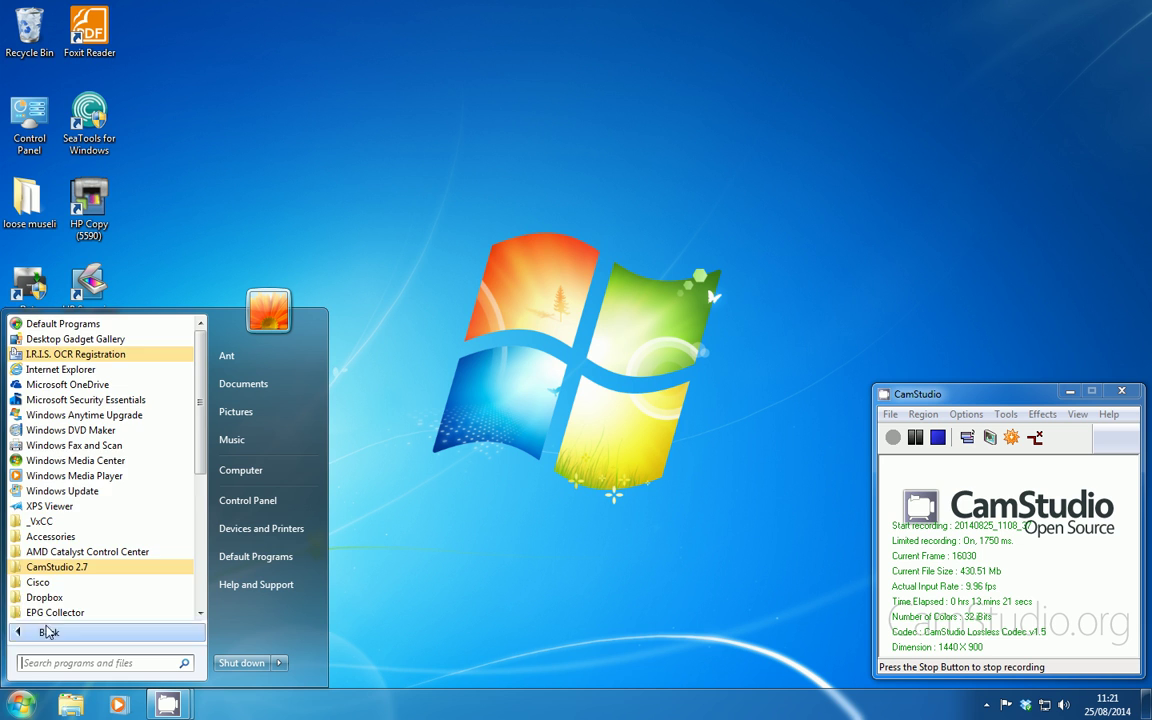
pyautogui.scroll(-3, 60, 600)
pyautogui.click(65, 460)
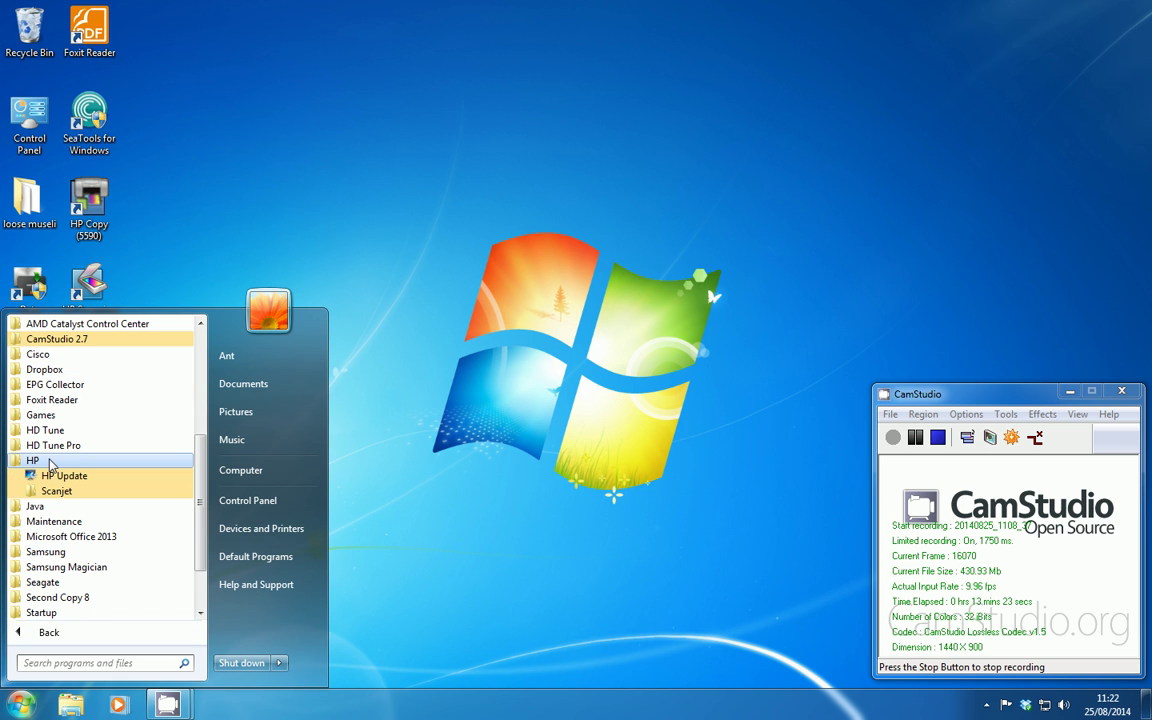
pyautogui.click(70, 491)
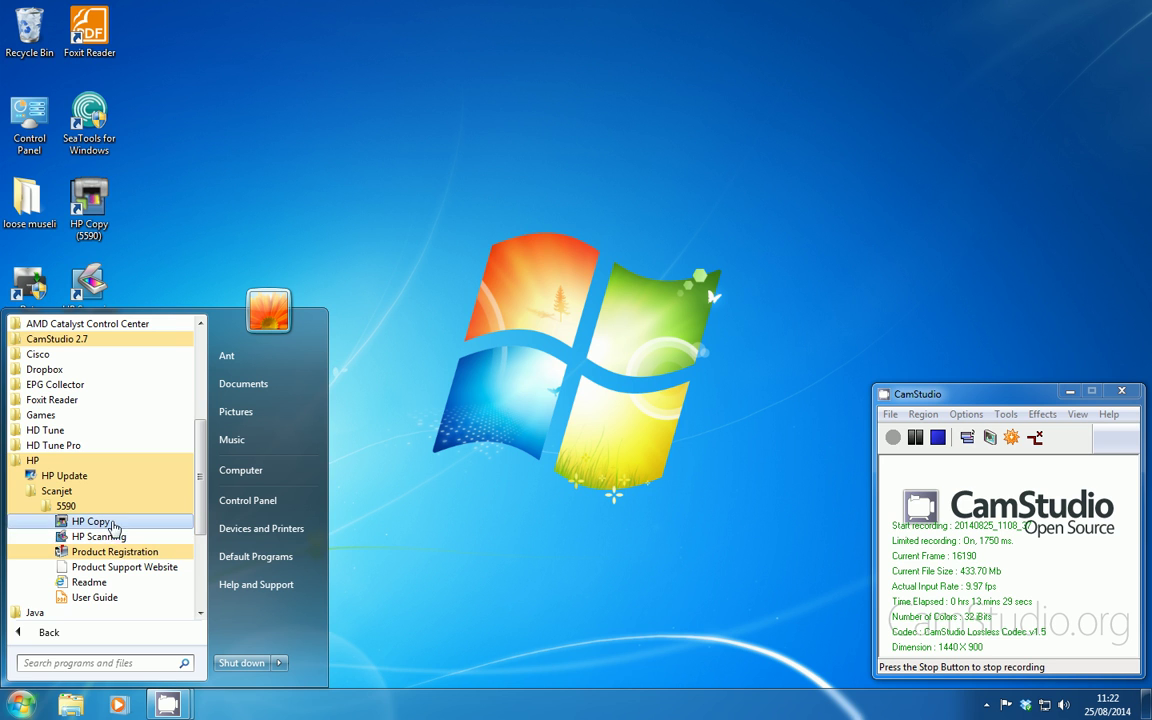
pyautogui.click(164, 234)
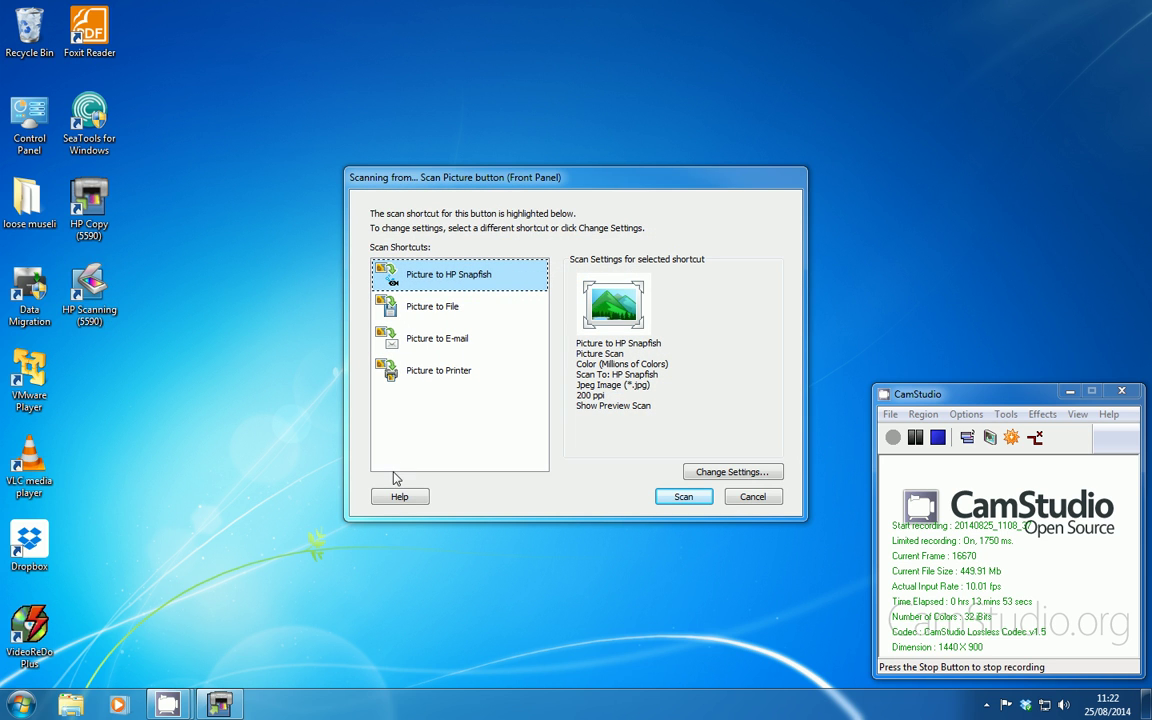
# Start a scan with the Picture to File shortcut, accepting the JPEG save options with base name scan in My Scans
pyautogui.click(447, 307)
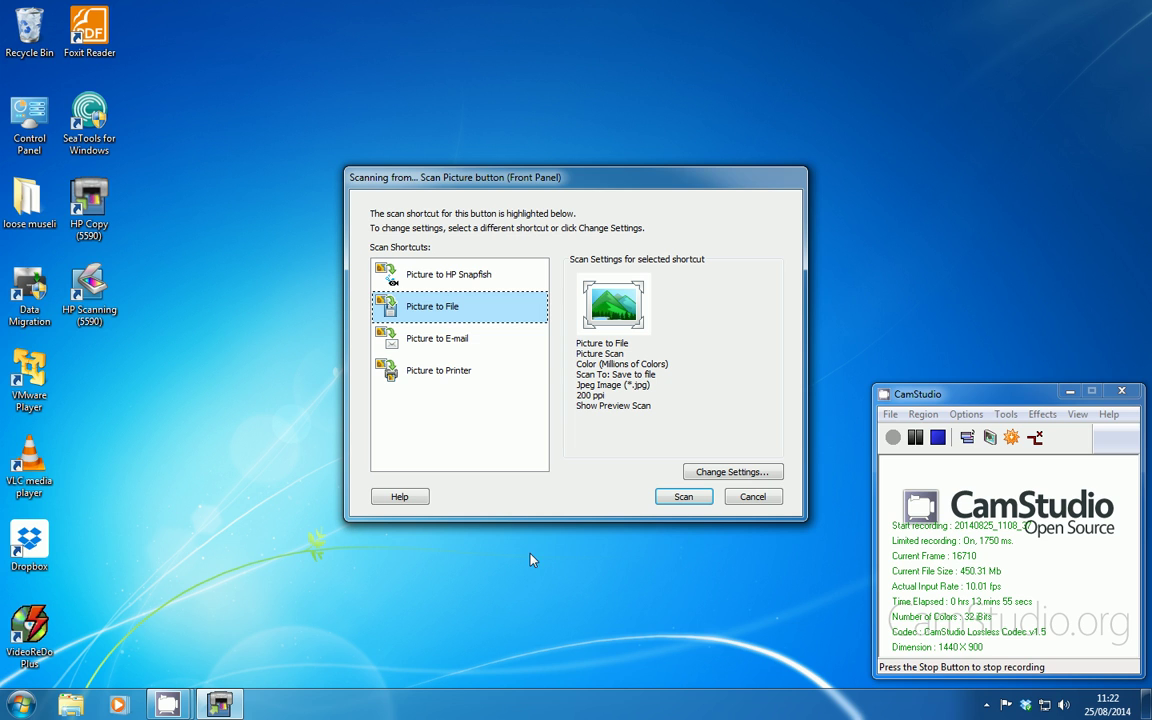
pyautogui.click(683, 497)
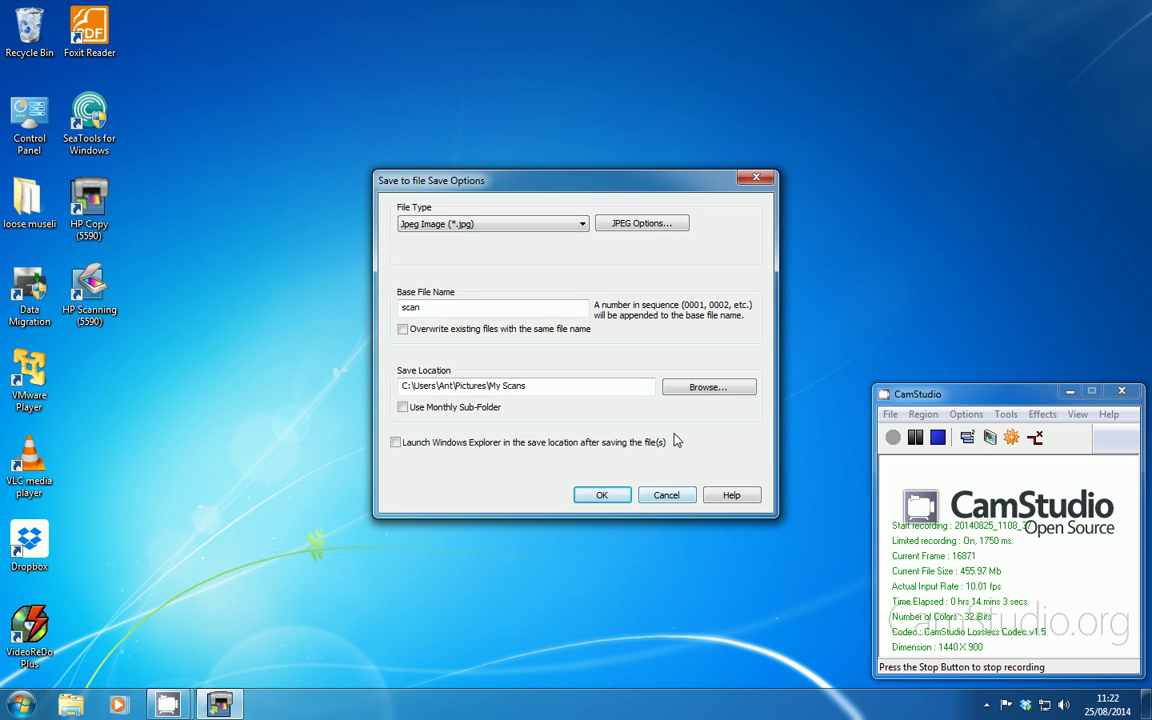
pyautogui.click(601, 494)
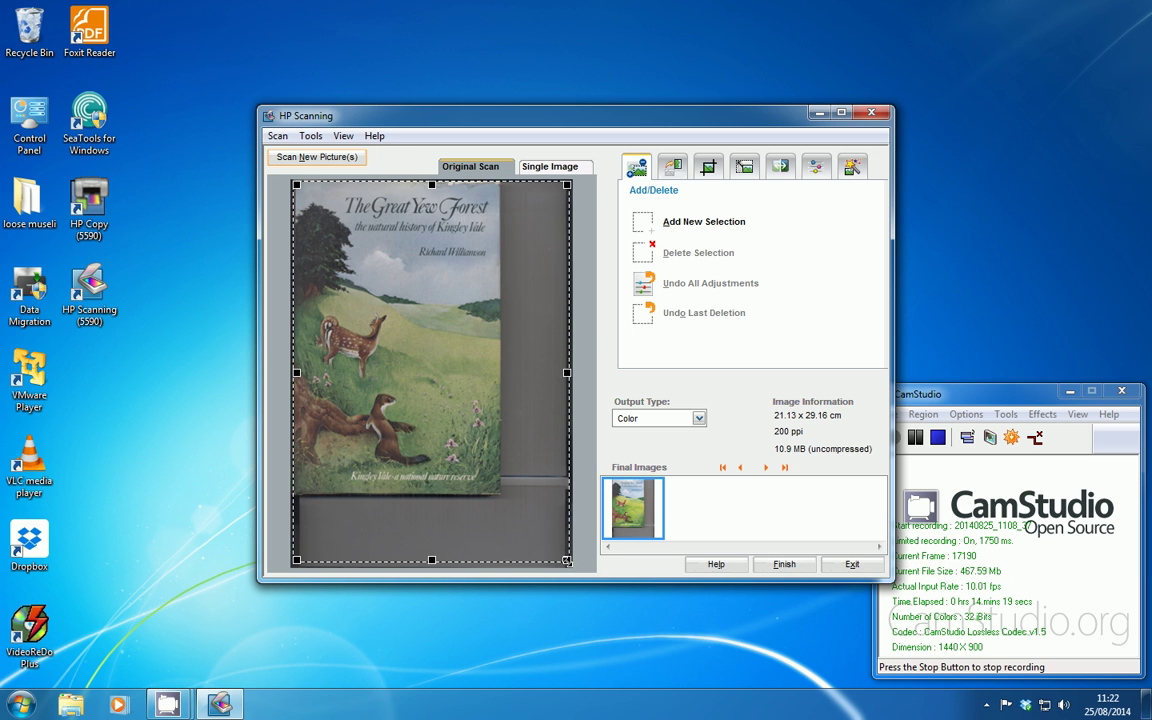
# Crop the scan selection to the book cover, about 15.9 x 24 cm, and finish the scan
pyautogui.moveTo(567, 560); pyautogui.dragTo(499, 494)
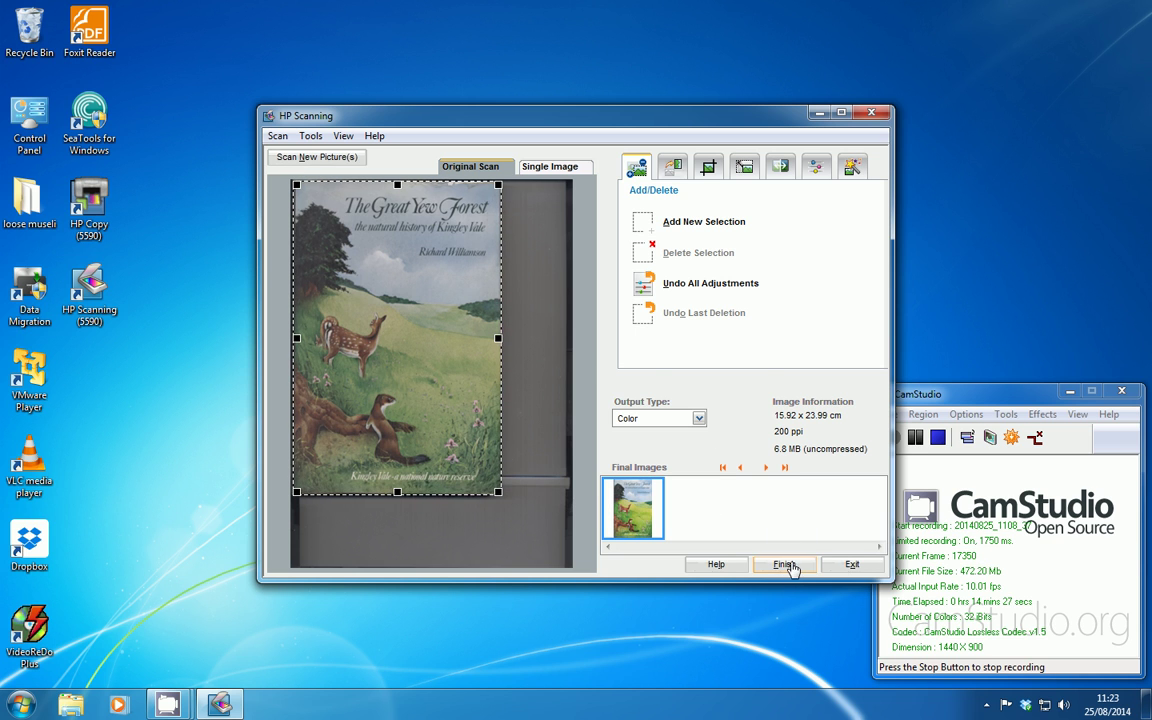
pyautogui.click(785, 566)
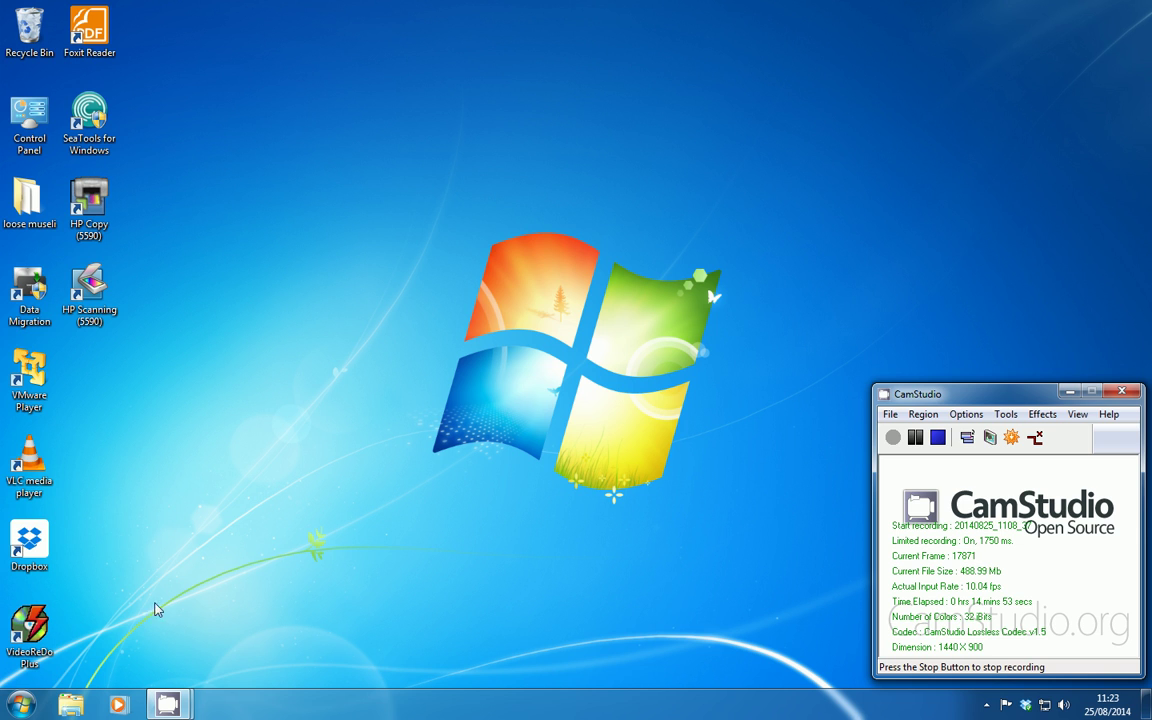
# Browse the C: drive to the My Scans folder inside the user's My Pictures folder
pyautogui.click(19, 711)
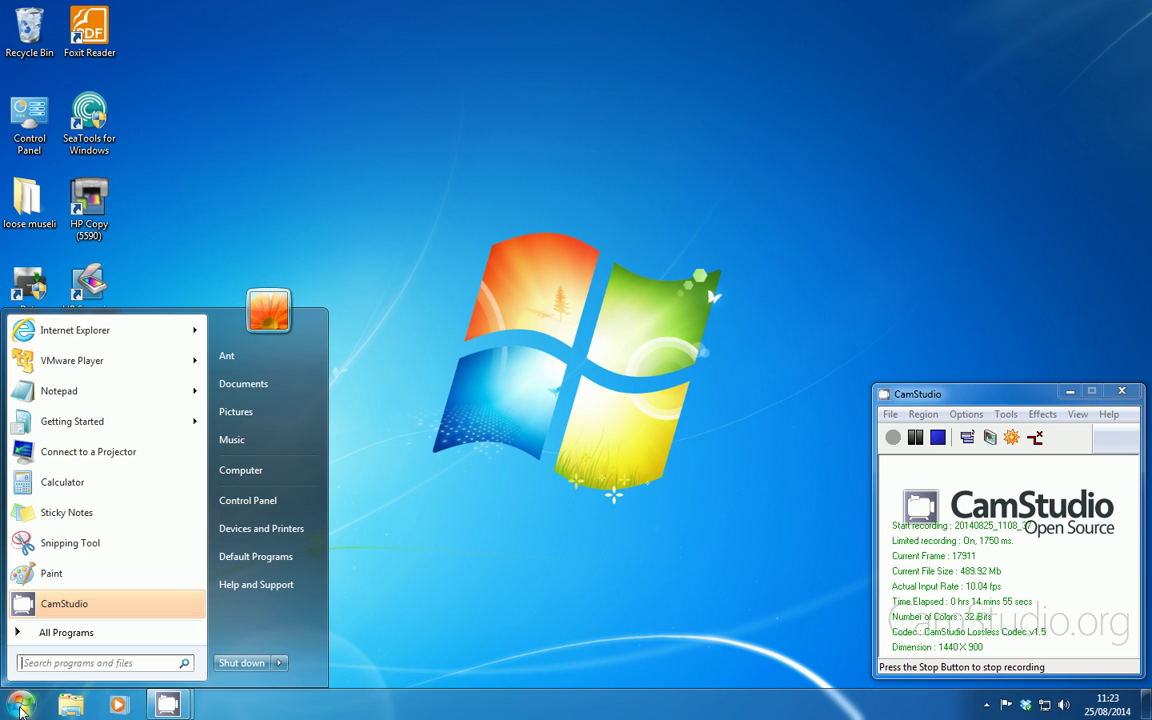
pyautogui.click(268, 470)
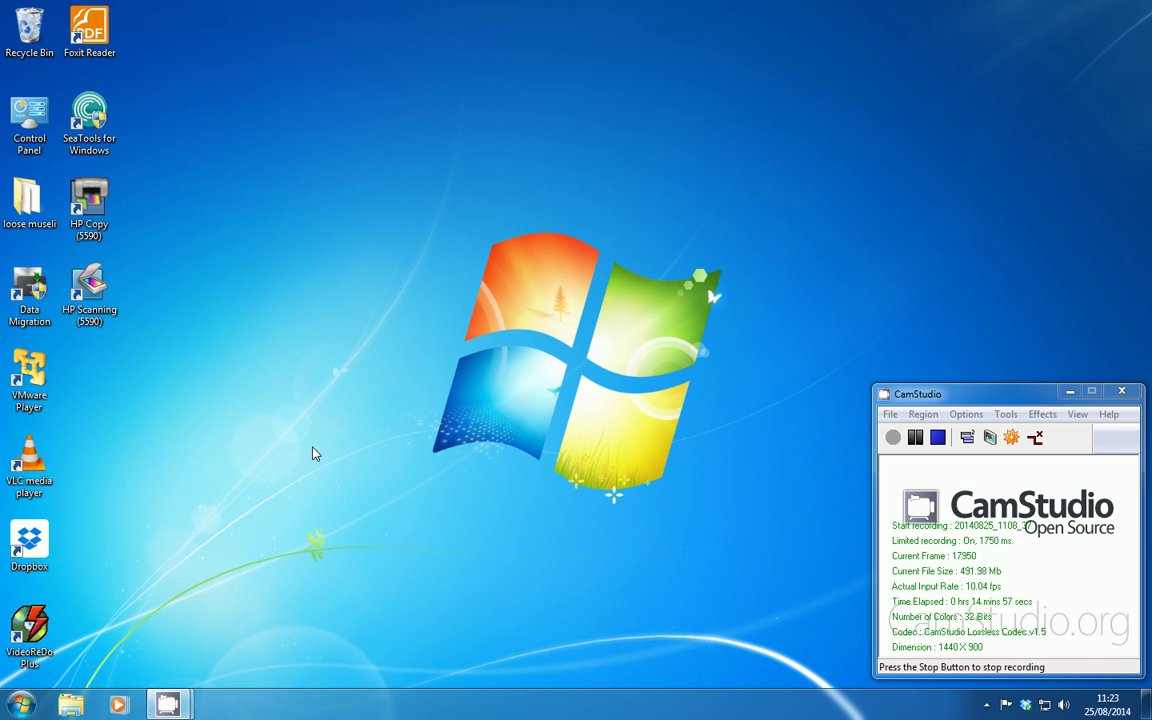
pyautogui.click(762, 146)
pyautogui.doubleClick(762, 146)
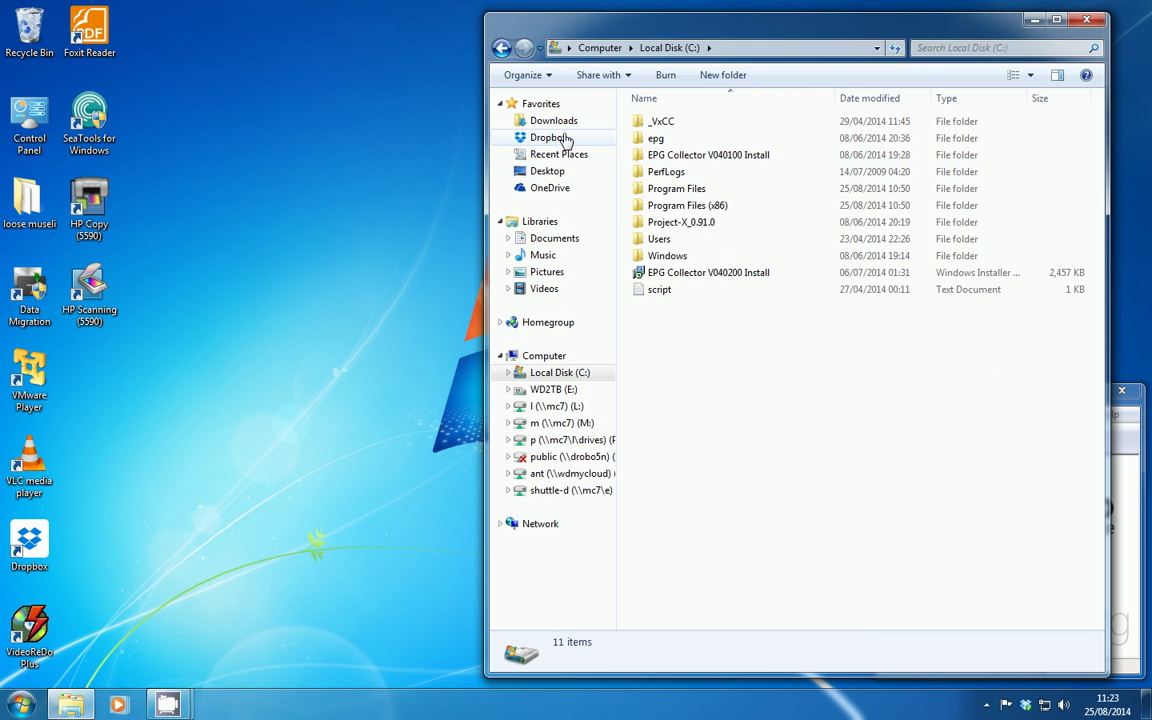
pyautogui.doubleClick(661, 240)
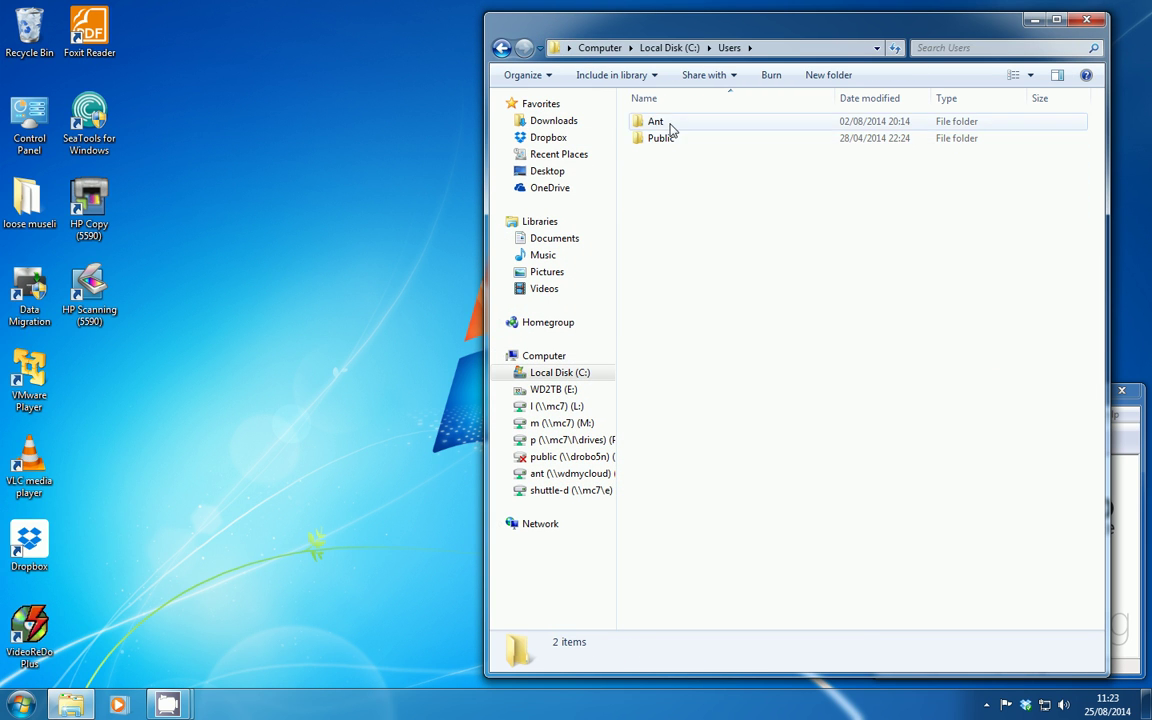
pyautogui.doubleClick(664, 122)
pyautogui.doubleClick(677, 257)
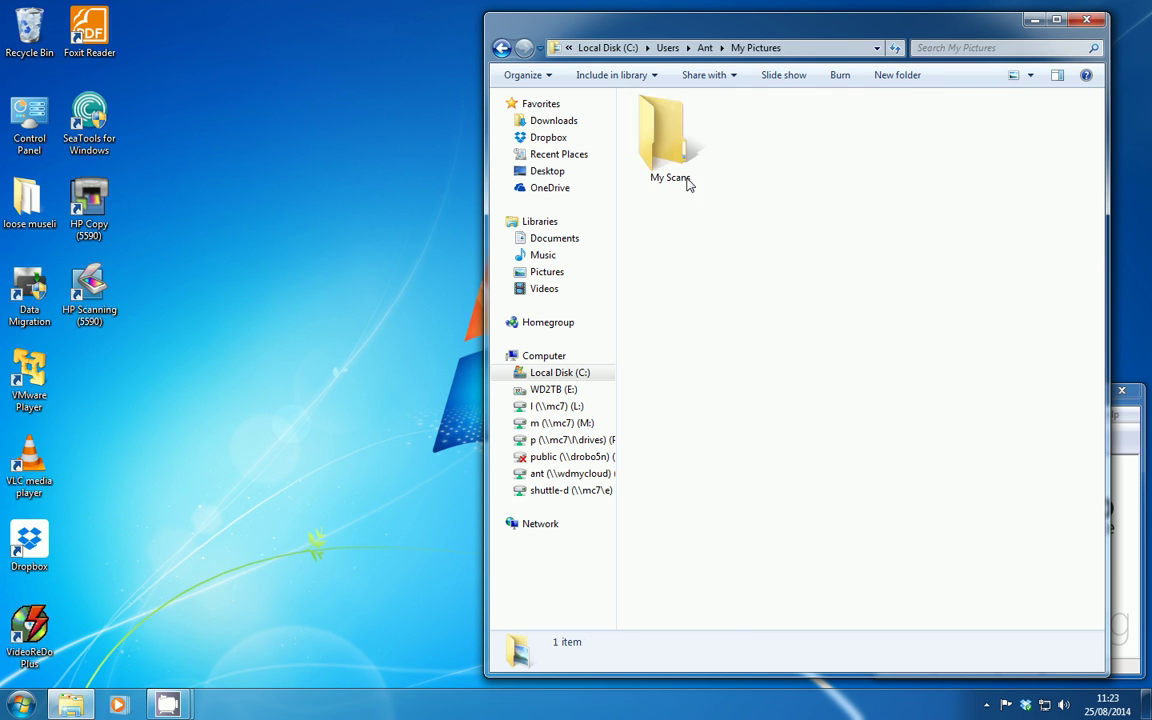
pyautogui.doubleClick(684, 180)
# View the scanned book cover scan0002 at full window size, and close the viewer and the folder
pyautogui.click(752, 146)
pyautogui.doubleClick(752, 146)
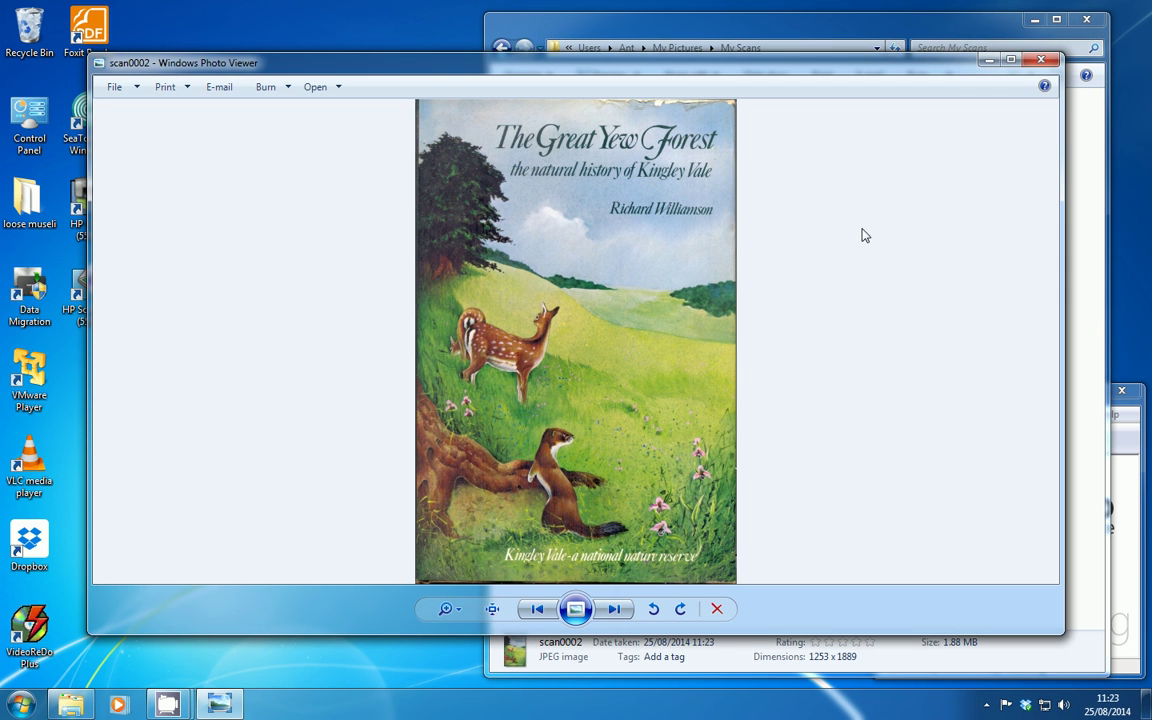
pyautogui.click(1038, 62)
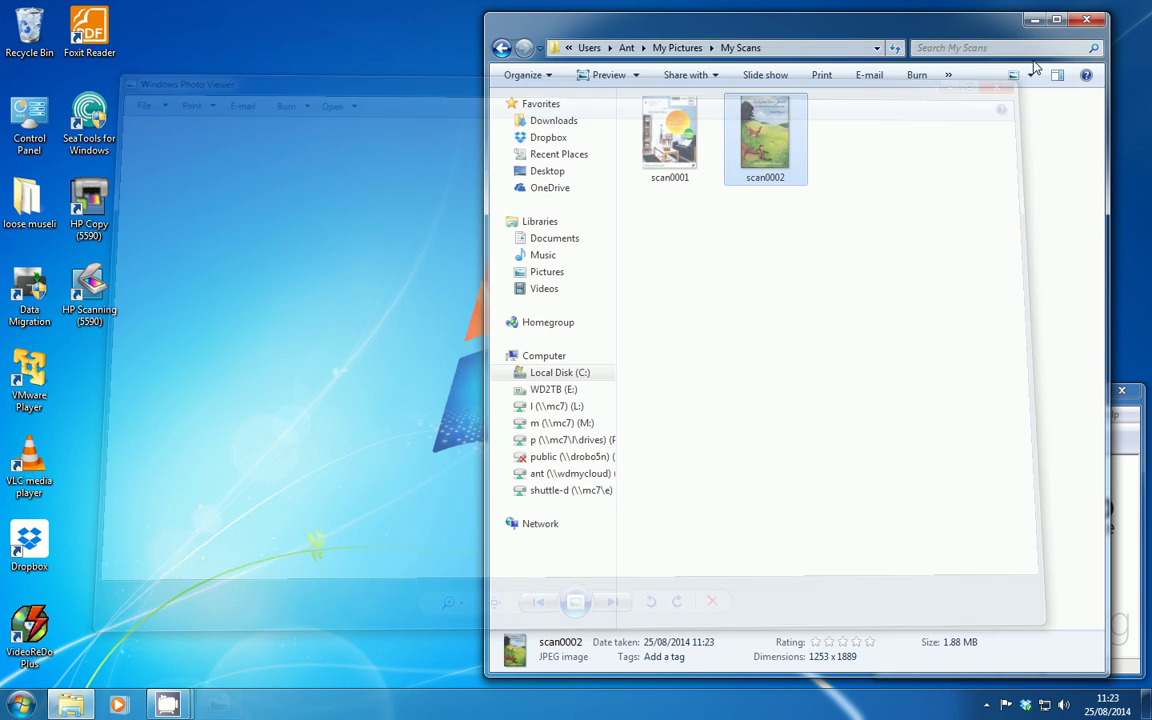
pyautogui.click(1088, 21)
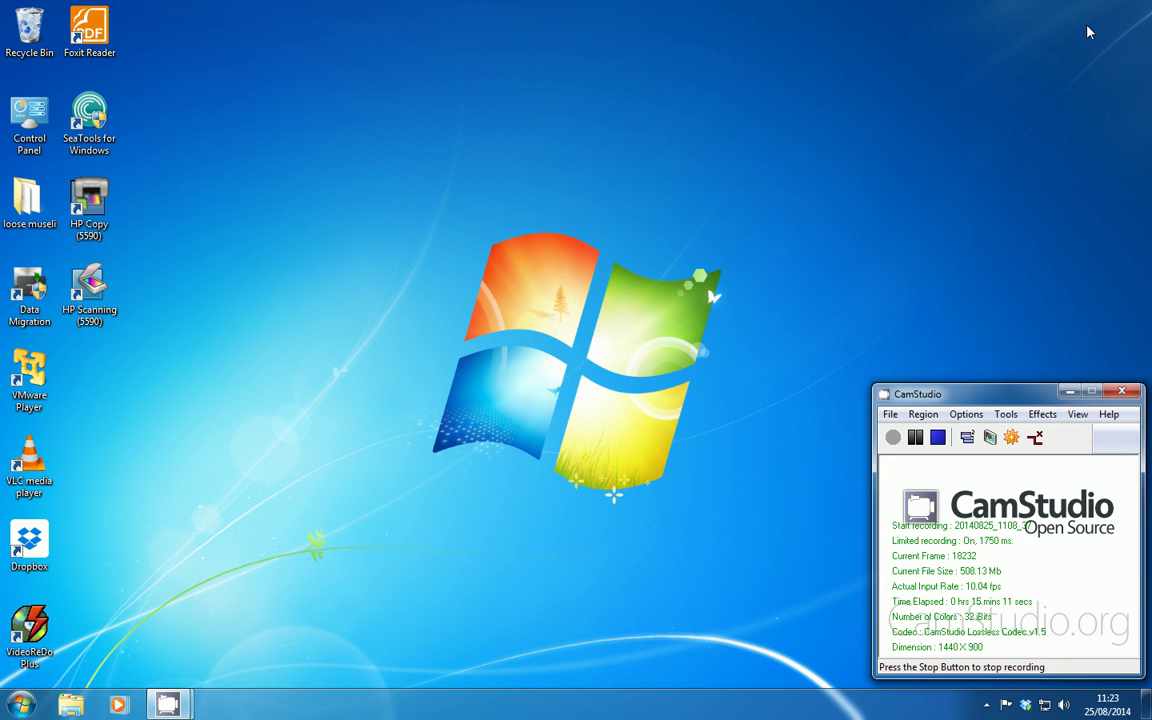